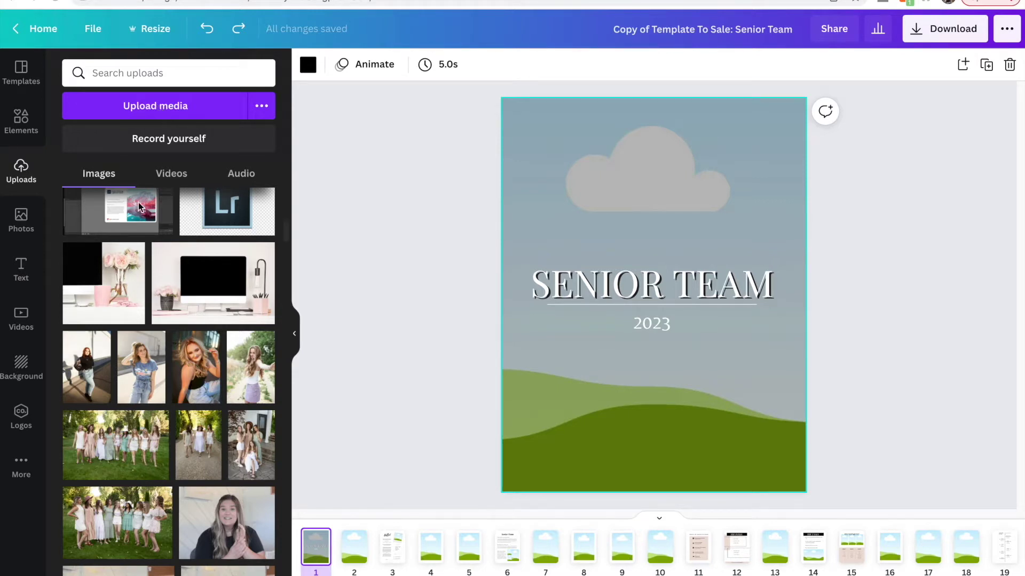
Step: Drag the three-seniors garden path photo from Uploads onto the cover as its background
{"action": "scroll", "coordinate": [154, 410], "scroll_direction": "down", "scroll_amount": 1}
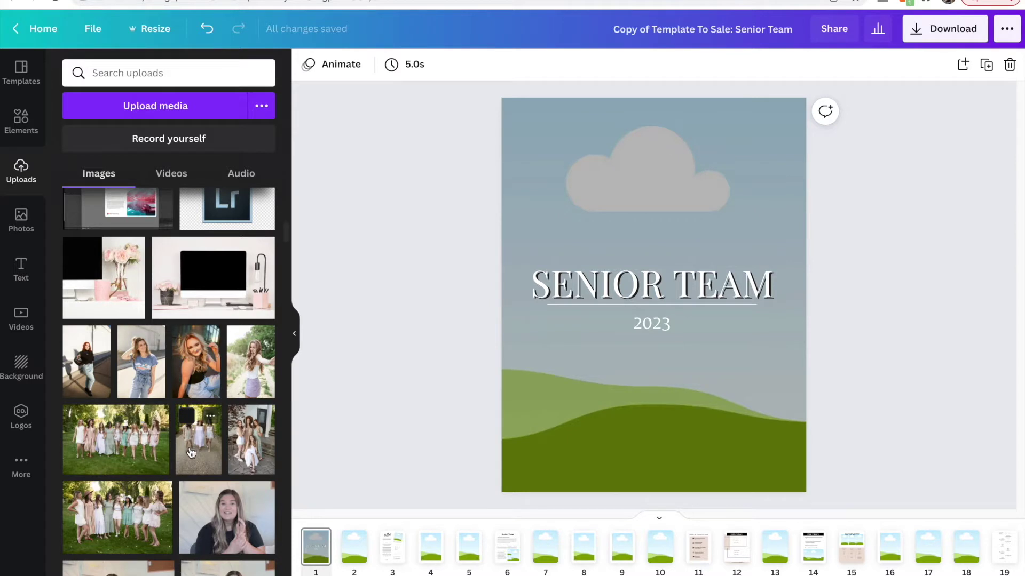
{"action": "left_click_drag", "start_coordinate": [191, 452], "coordinate": [544, 384]}
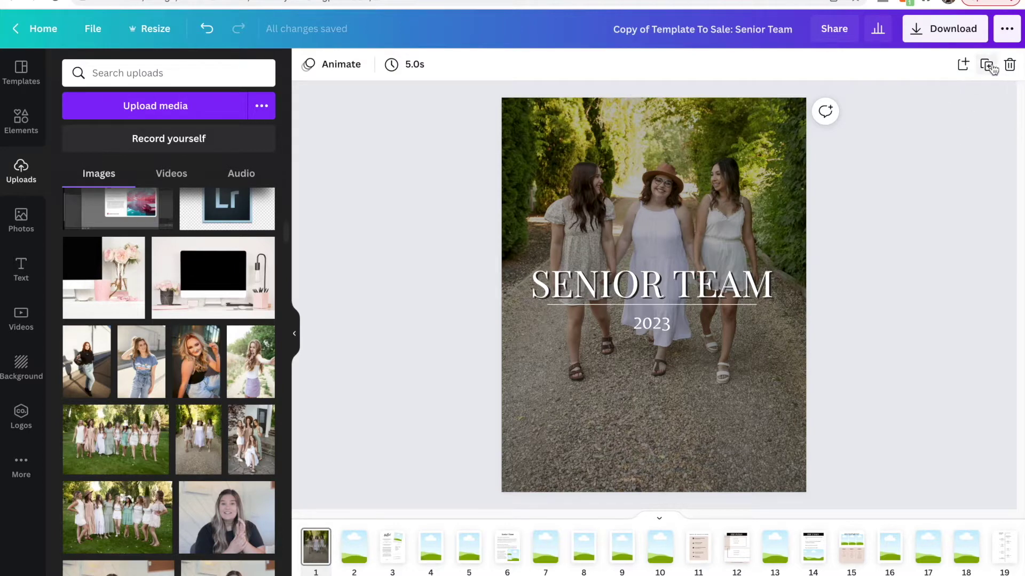
Step: Set the cover group photo's transparency to 73 so it dims behind the title
{"action": "left_click", "coordinate": [715, 130]}
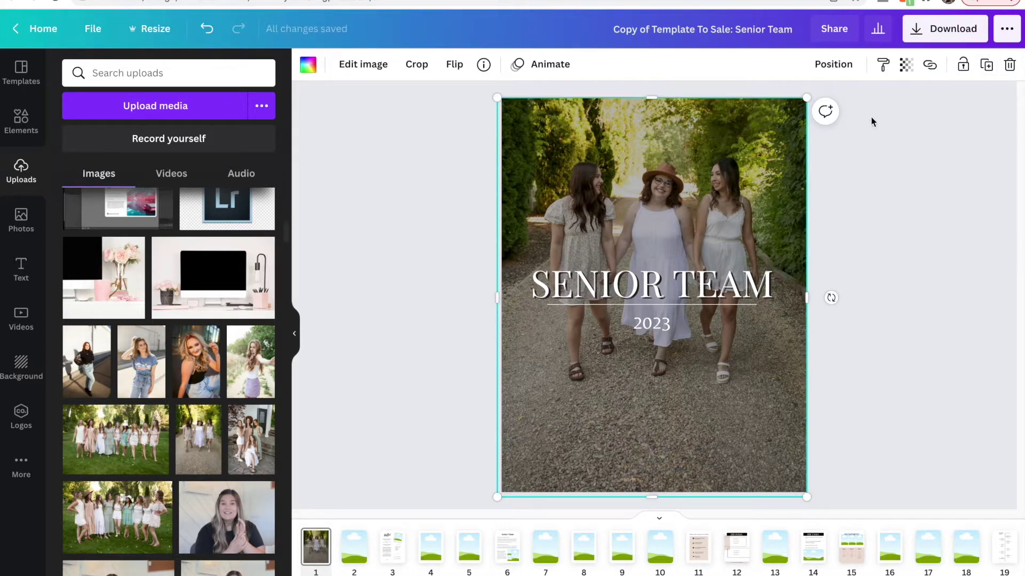
{"action": "left_click", "coordinate": [907, 68]}
{"action": "left_click_drag", "start_coordinate": [861, 106], "coordinate": [794, 106]}
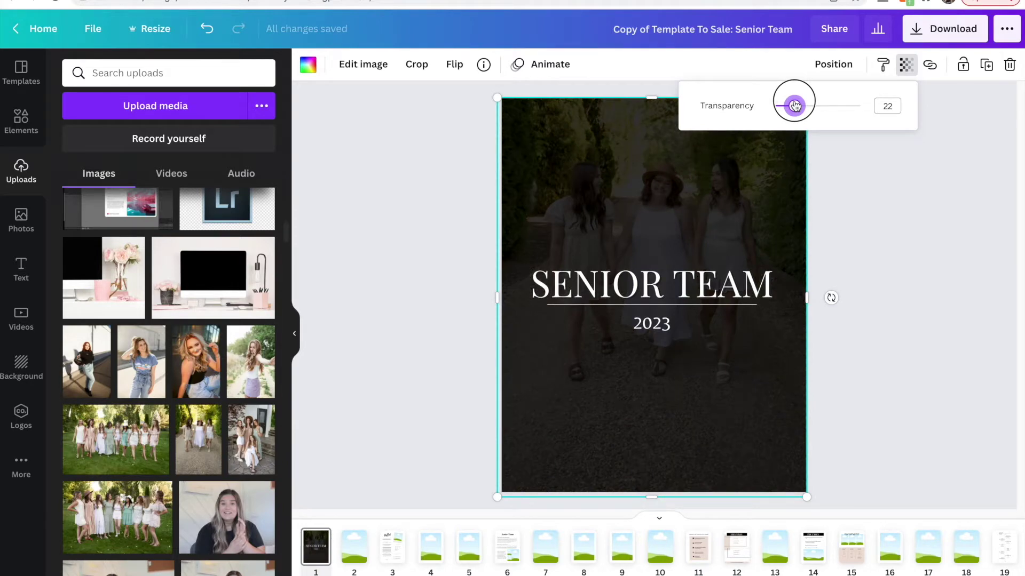
{"action": "left_click_drag", "start_coordinate": [795, 106], "coordinate": [838, 107]}
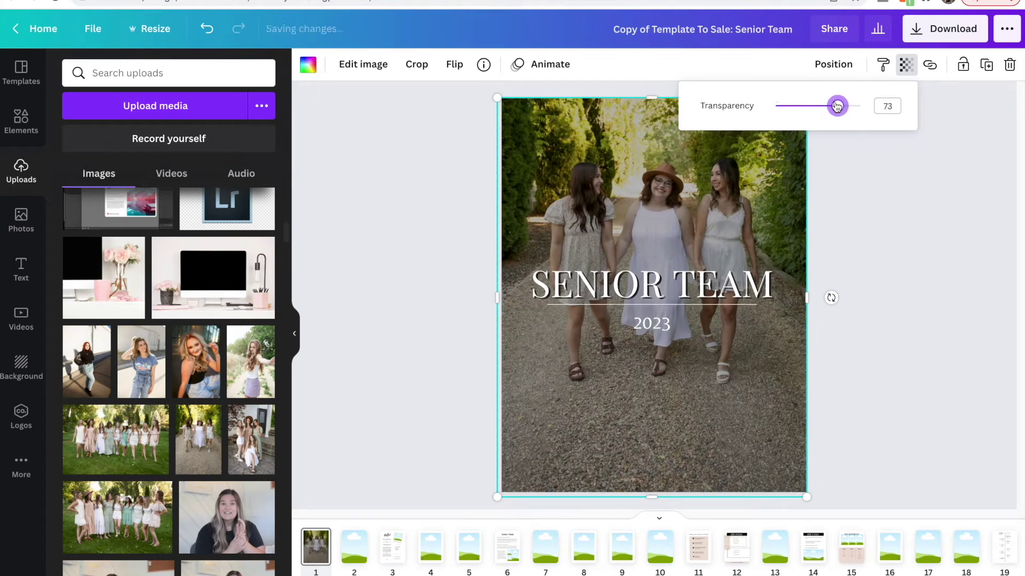
{"action": "left_click", "coordinate": [881, 198]}
Step: Retype the cover title from SENIOR TEAM to STREET TEAM
{"action": "left_click", "coordinate": [472, 303]}
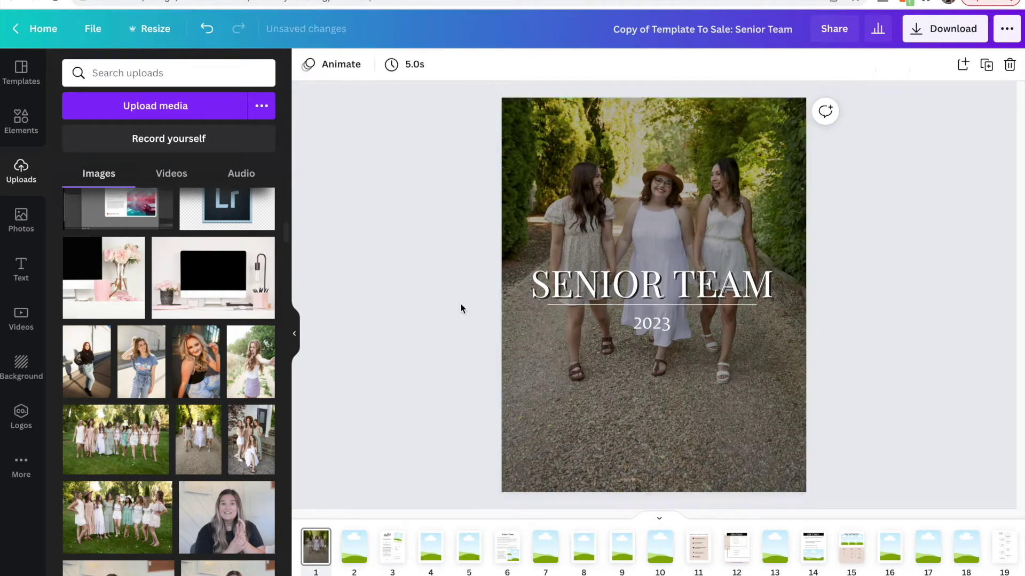
{"action": "left_click", "coordinate": [598, 290]}
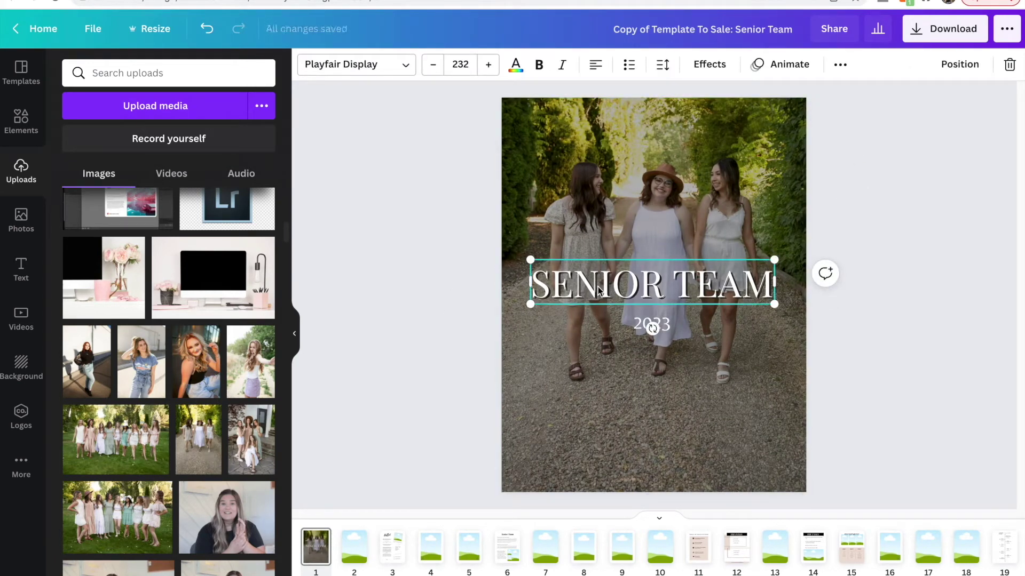
{"action": "double_click", "coordinate": [651, 290]}
{"action": "left_click", "coordinate": [652, 287]}
{"action": "double_click", "coordinate": [677, 288]}
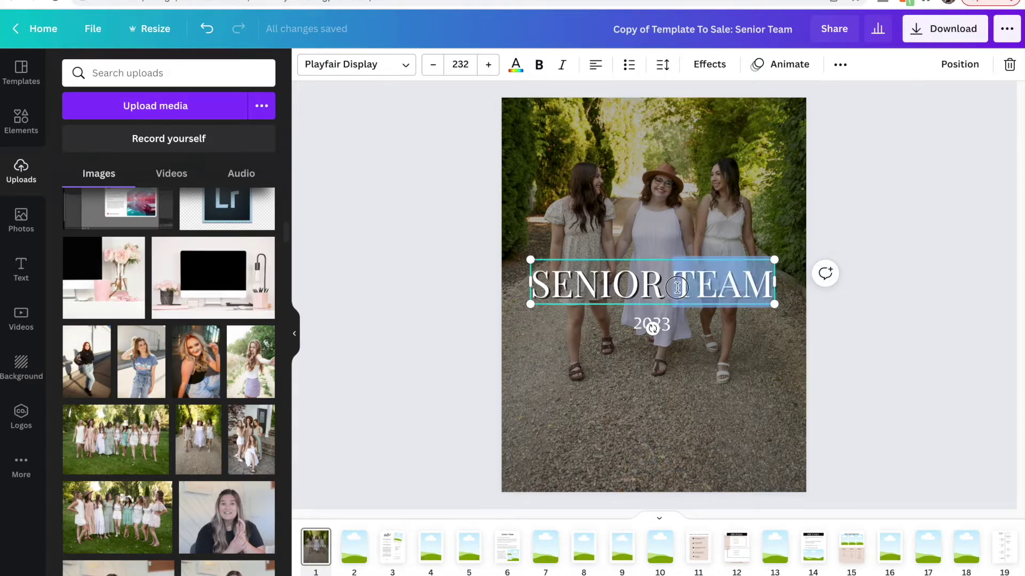
{"action": "left_click", "coordinate": [677, 288]}
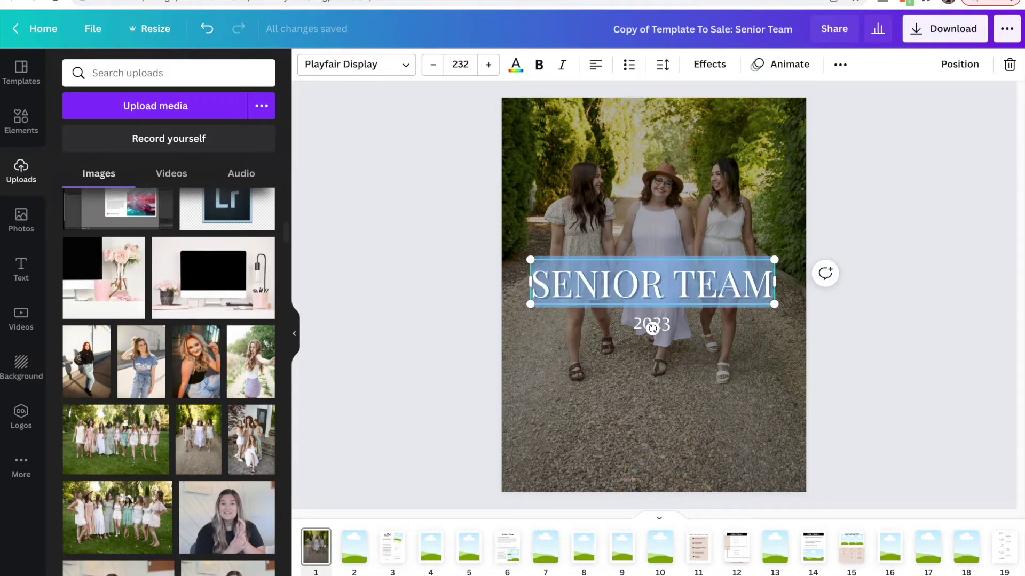
{"action": "type", "text": "STREET TEAM"}
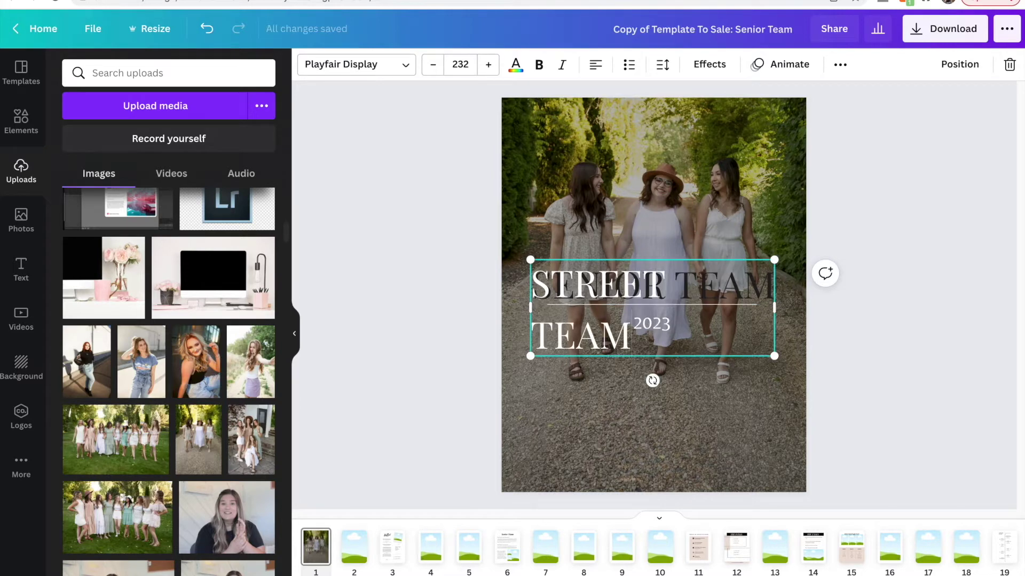
Step: Widen the STREET TEAM box, lift it, and delete the dark SENIOR TEAM copy beneath
{"action": "left_click_drag", "start_coordinate": [775, 308], "coordinate": [788, 306]}
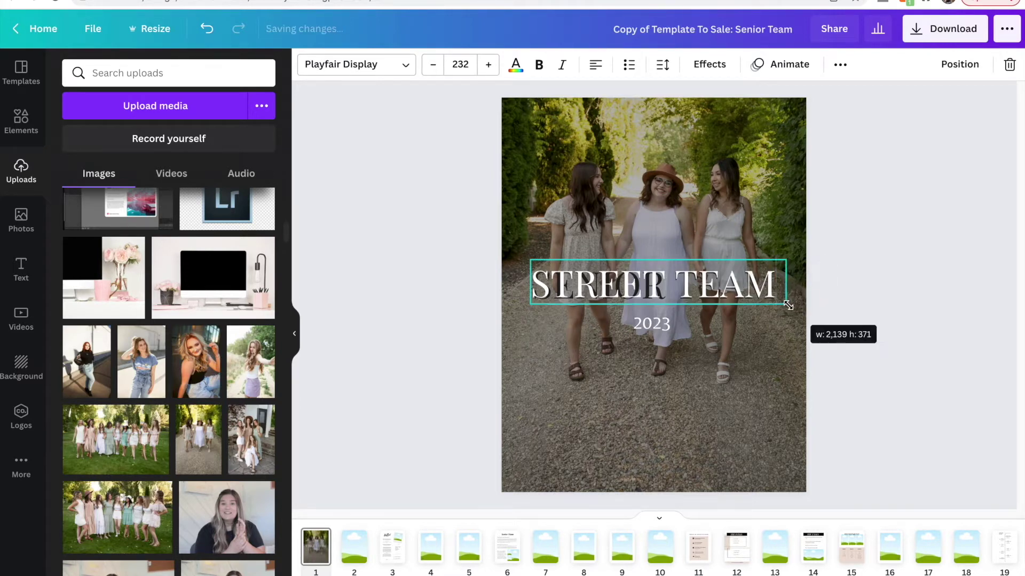
{"action": "left_click_drag", "start_coordinate": [710, 293], "coordinate": [710, 248]}
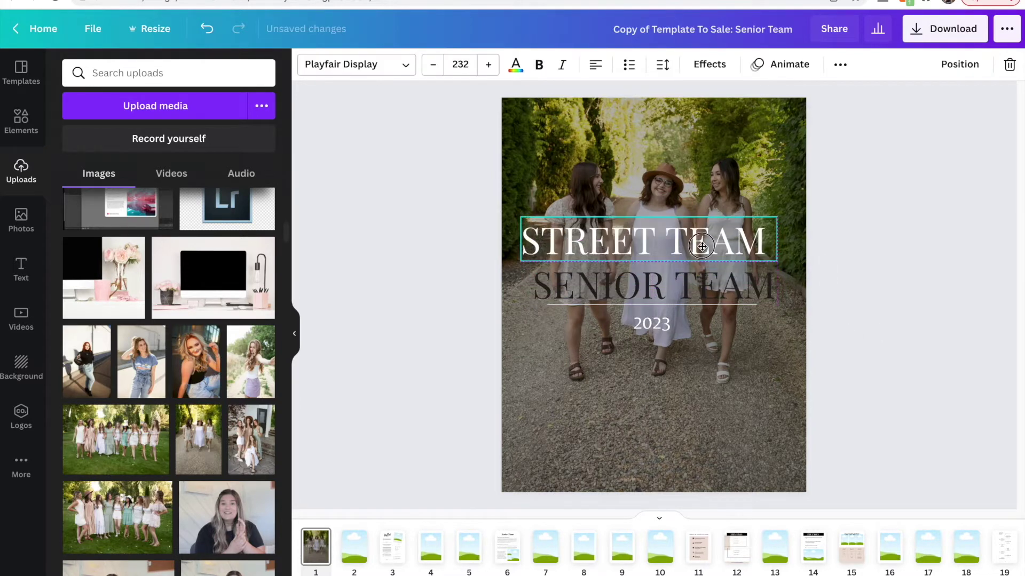
{"action": "left_click", "coordinate": [701, 296]}
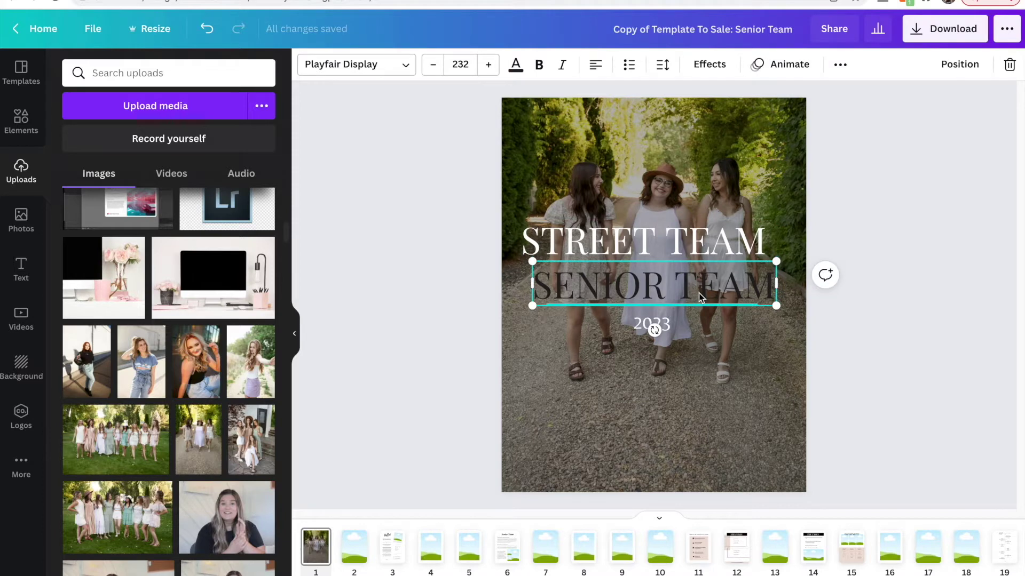
{"action": "key", "text": "Delete"}
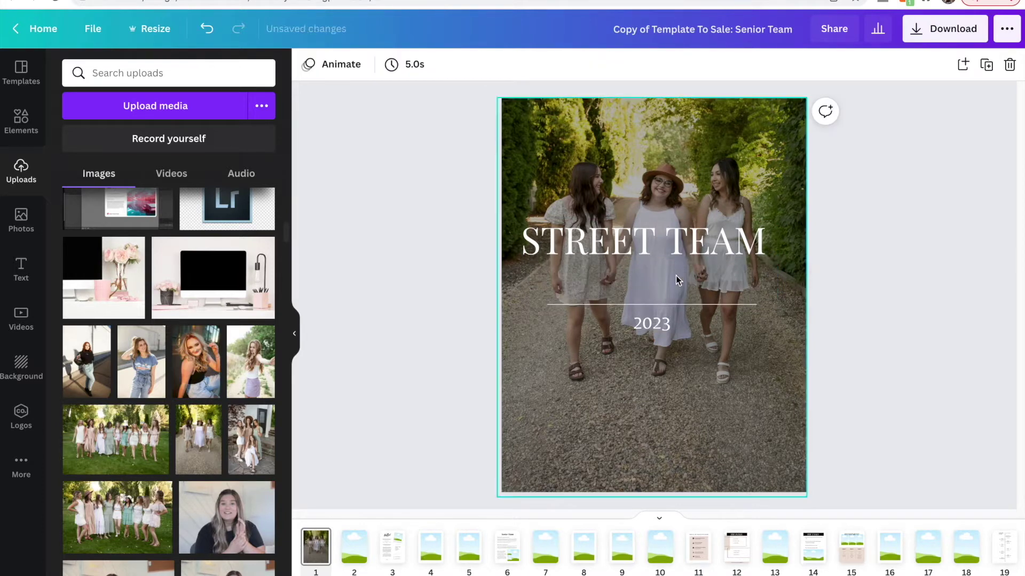
Step: Duplicate the STREET TEAM title with copy and paste, placing the copy above the original
{"action": "left_click_drag", "start_coordinate": [681, 245], "coordinate": [683, 280]}
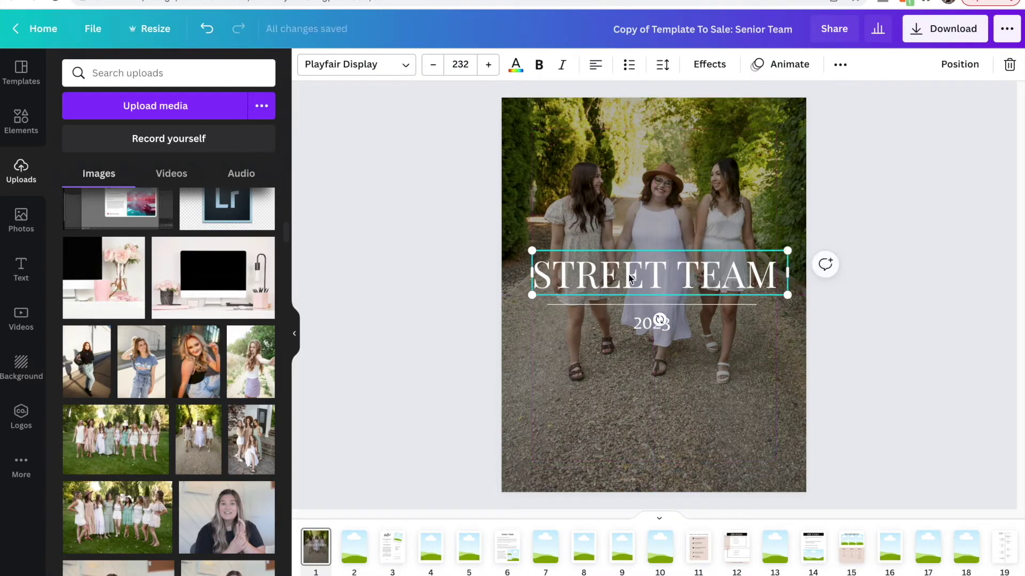
{"action": "right_click", "coordinate": [667, 278]}
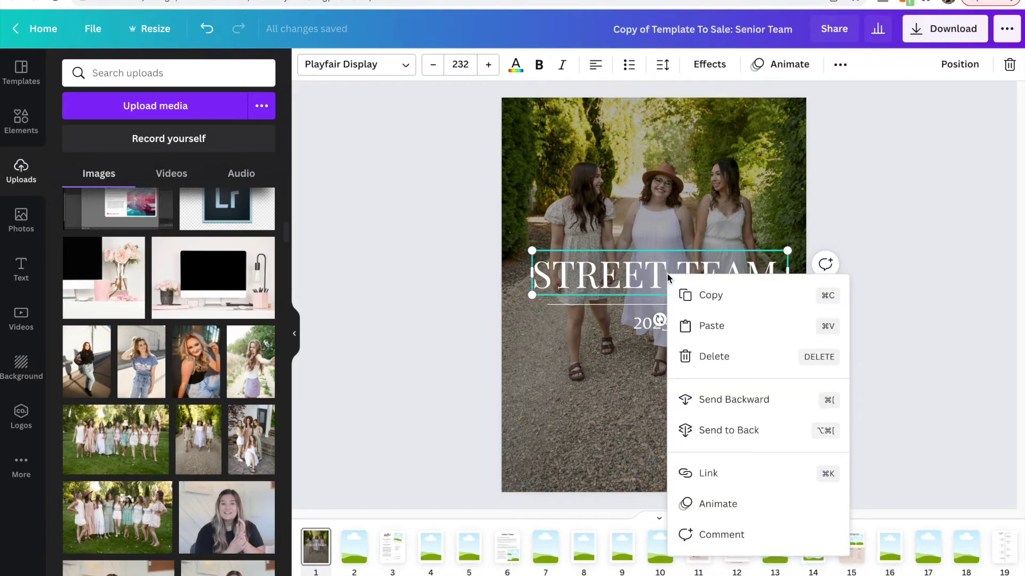
{"action": "left_click", "coordinate": [715, 302]}
{"action": "right_click", "coordinate": [694, 302]}
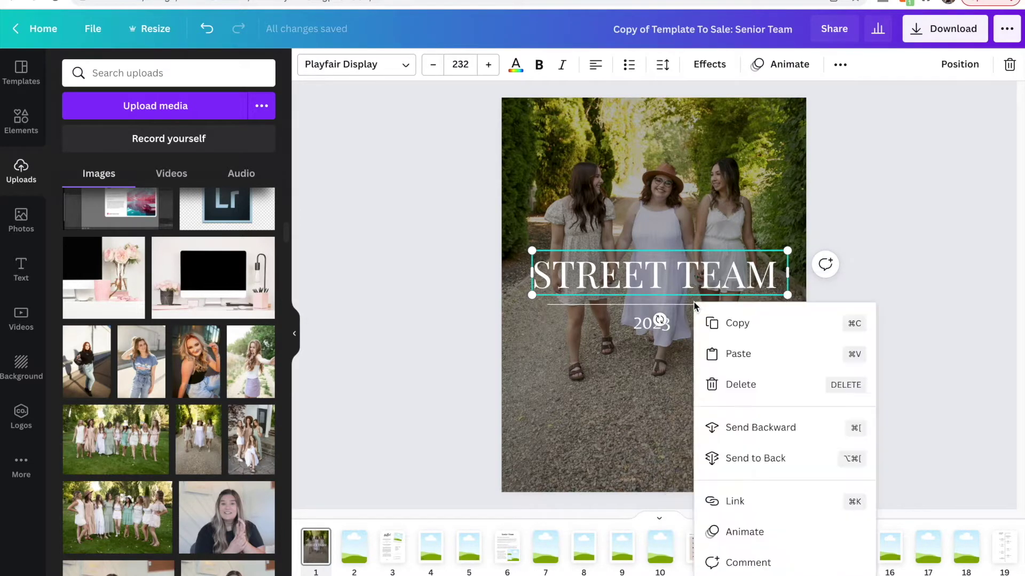
{"action": "left_click", "coordinate": [736, 357]}
{"action": "left_click_drag", "start_coordinate": [697, 274], "coordinate": [692, 218]}
Step: Make the lower title black and lay the white STREET TEAM over it as a shadow
{"action": "left_click", "coordinate": [623, 257]}
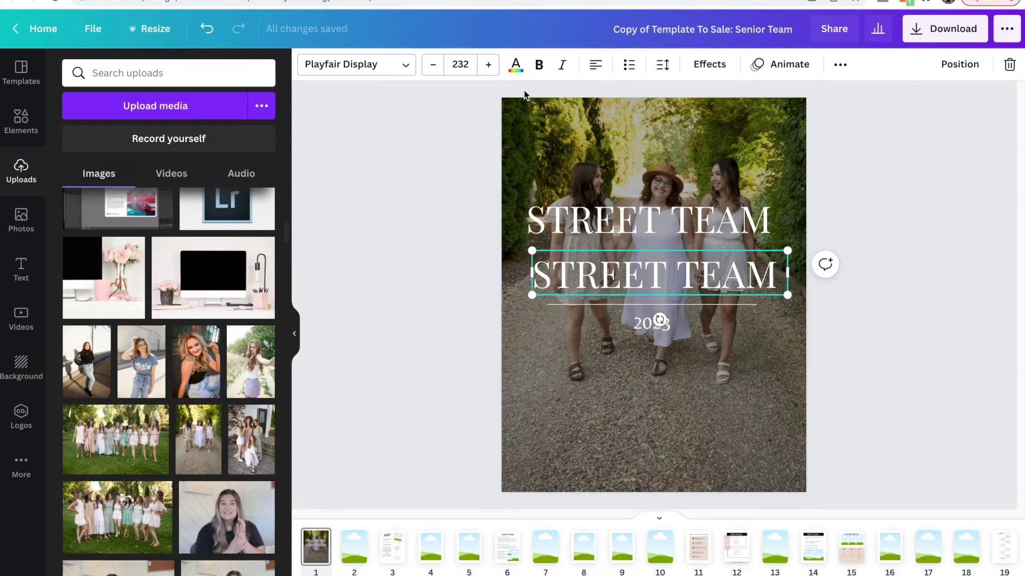
{"action": "left_click", "coordinate": [516, 64]}
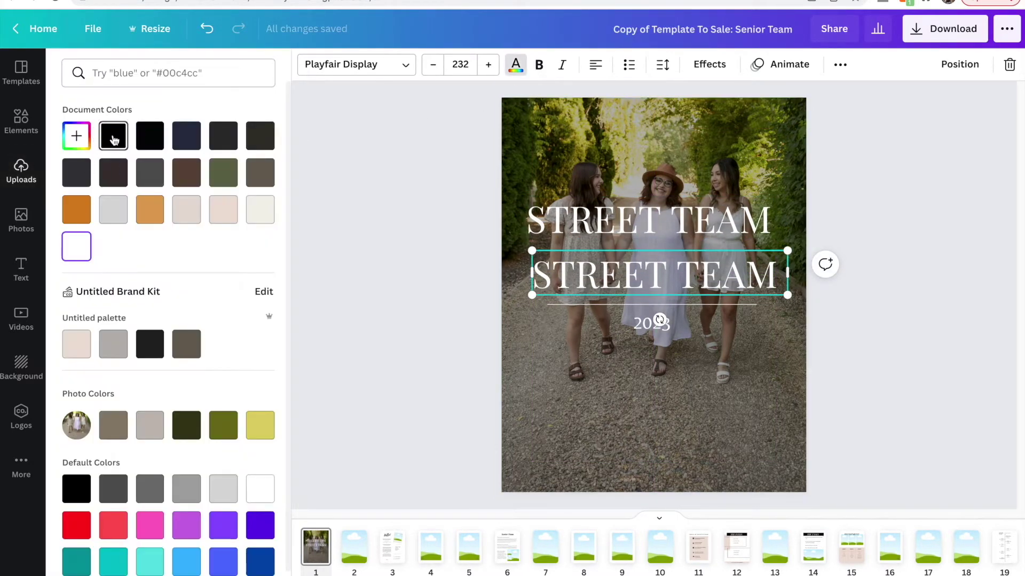
{"action": "left_click", "coordinate": [113, 140]}
{"action": "left_click", "coordinate": [640, 219]}
{"action": "left_click_drag", "start_coordinate": [640, 220], "coordinate": [641, 272]}
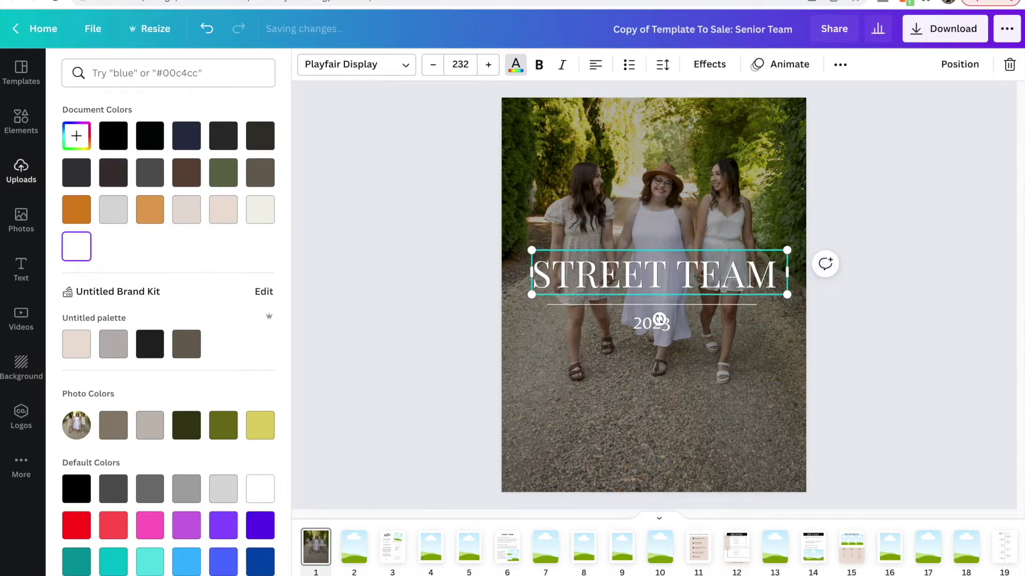
{"action": "left_click", "coordinate": [884, 342]}
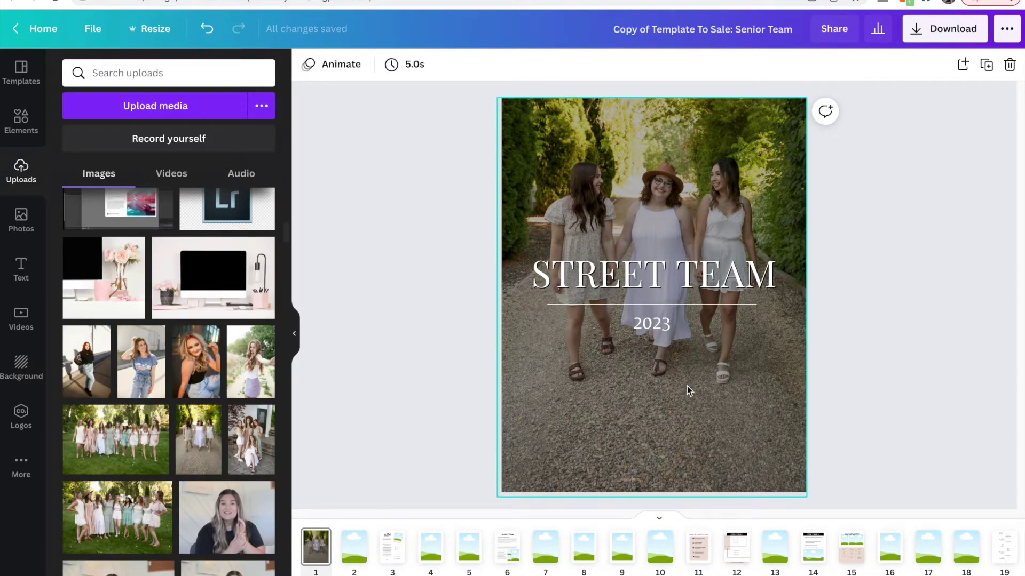
Step: On the Hello! page, drop the blonde senior's portrait into the polaroid frame
{"action": "left_click", "coordinate": [392, 560]}
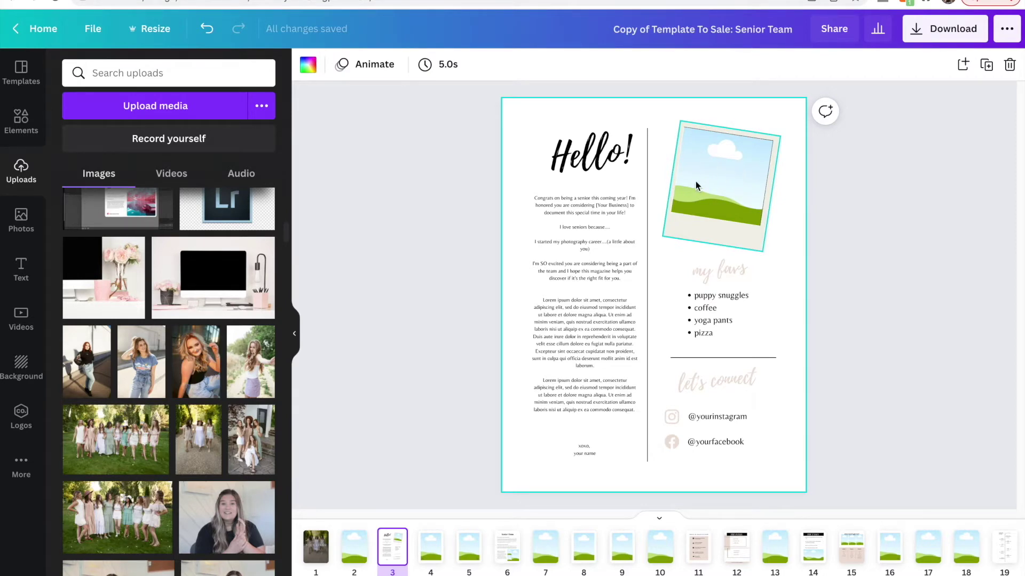
{"action": "scroll", "coordinate": [75, 214], "scroll_direction": "up", "scroll_amount": 5}
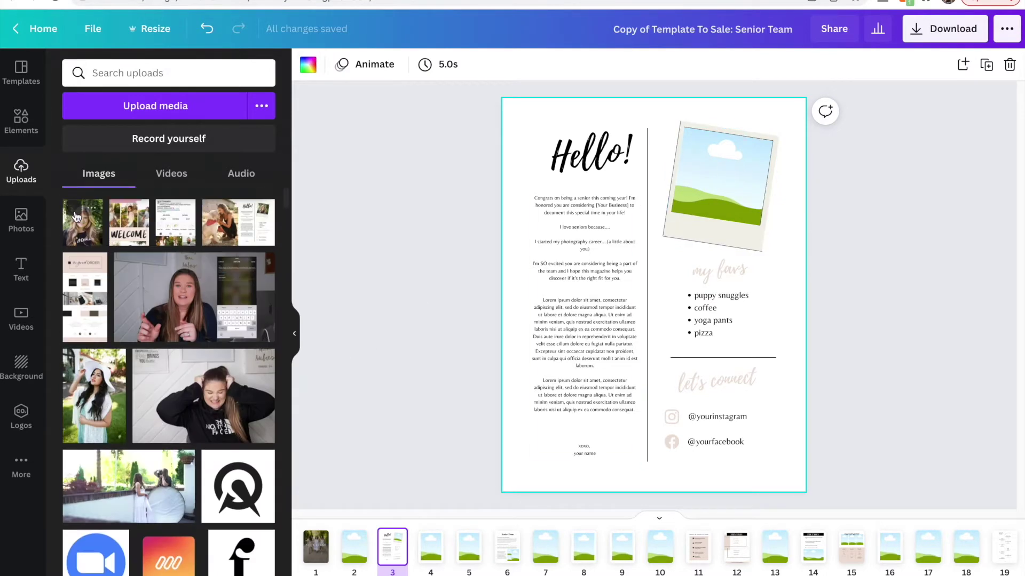
{"action": "left_click_drag", "start_coordinate": [74, 216], "coordinate": [669, 198]}
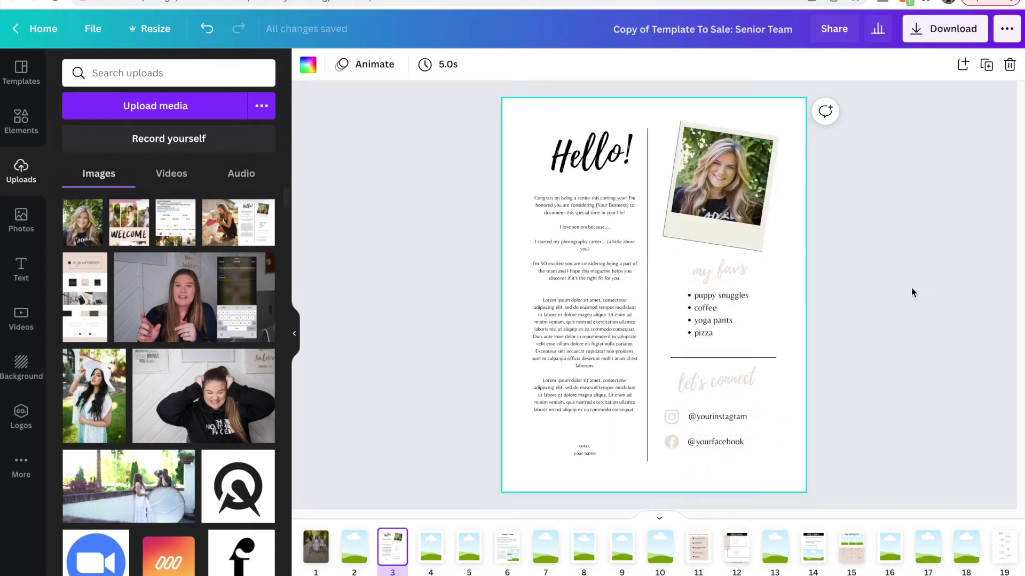
{"action": "left_click", "coordinate": [584, 258]}
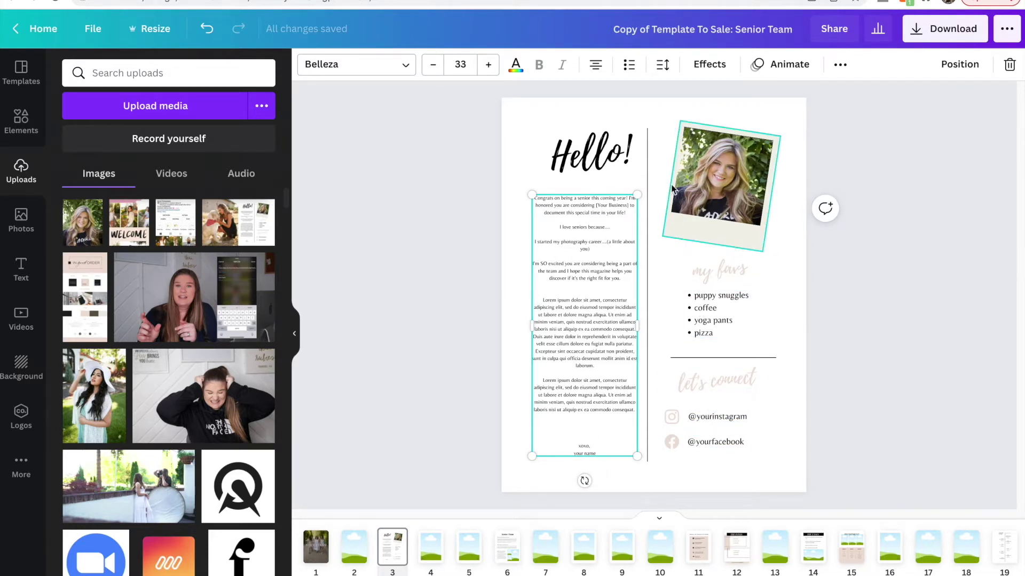
{"action": "left_click", "coordinate": [431, 548]}
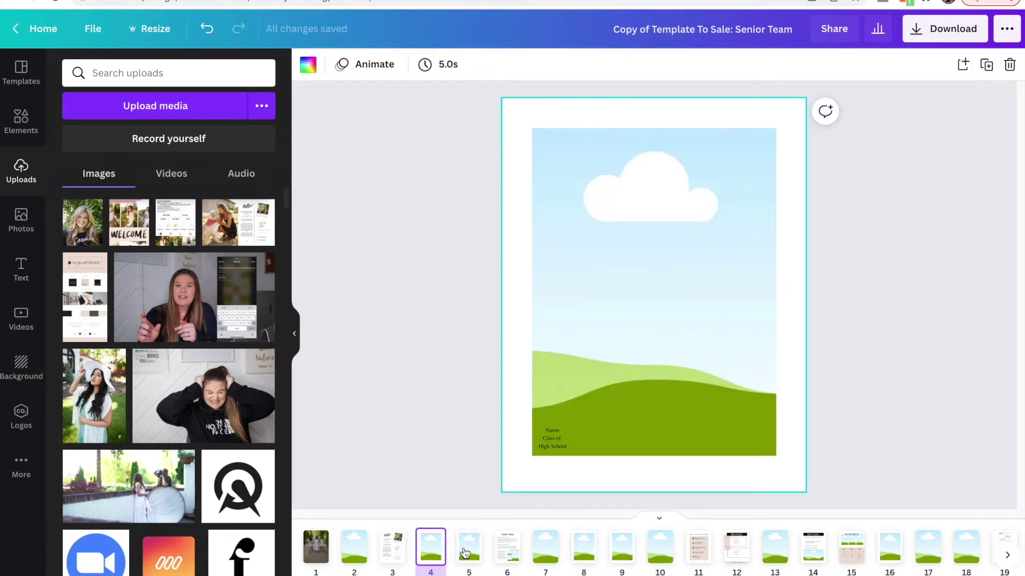
Step: Fill page 4's photo frame with the woman-in-white-sun-hat portrait and select its Name and Class caption
{"action": "left_click", "coordinate": [466, 552]}
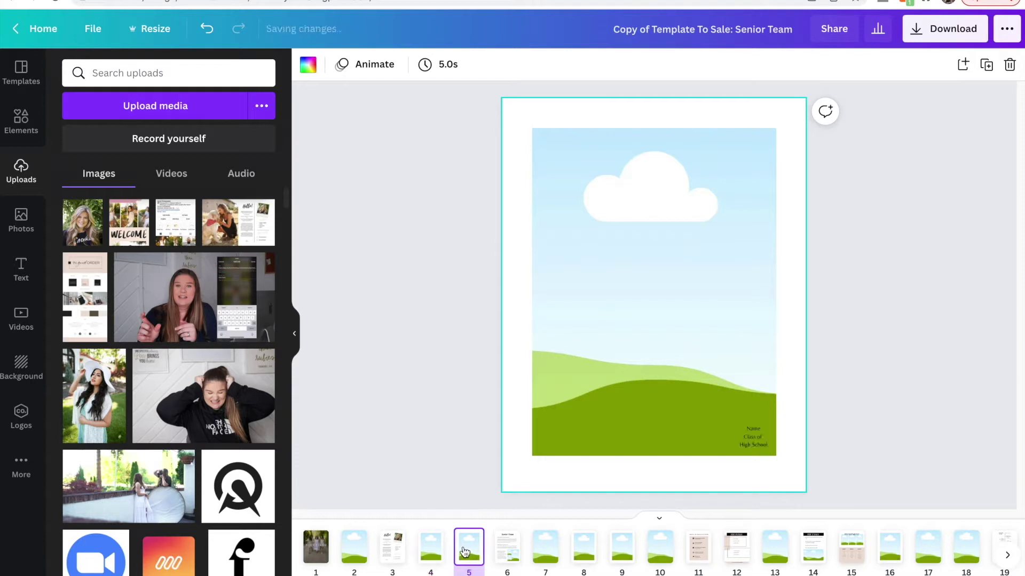
{"action": "left_click", "coordinate": [427, 557]}
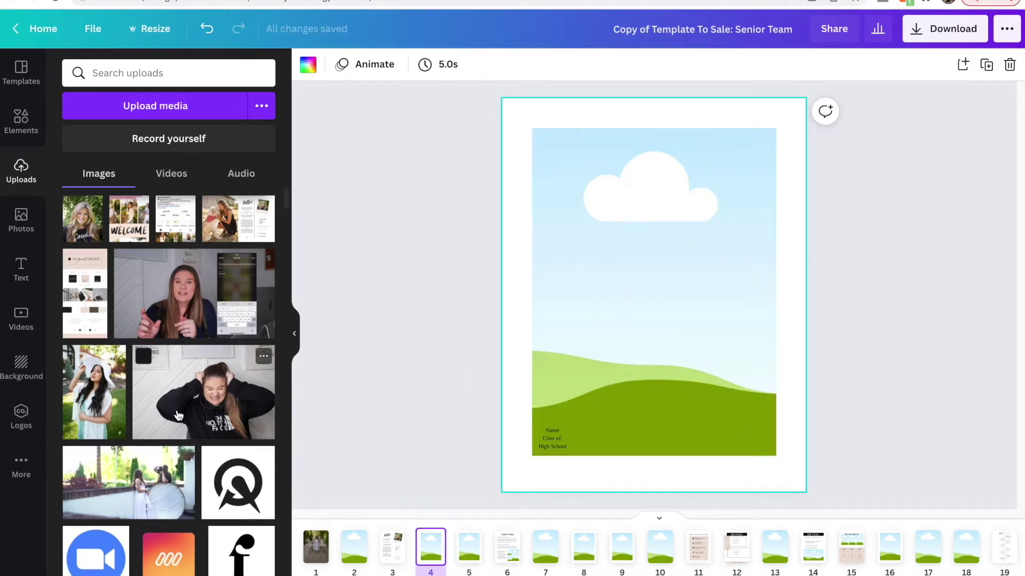
{"action": "scroll", "coordinate": [124, 374], "scroll_direction": "down", "scroll_amount": 1}
{"action": "left_click_drag", "start_coordinate": [124, 373], "coordinate": [638, 315]}
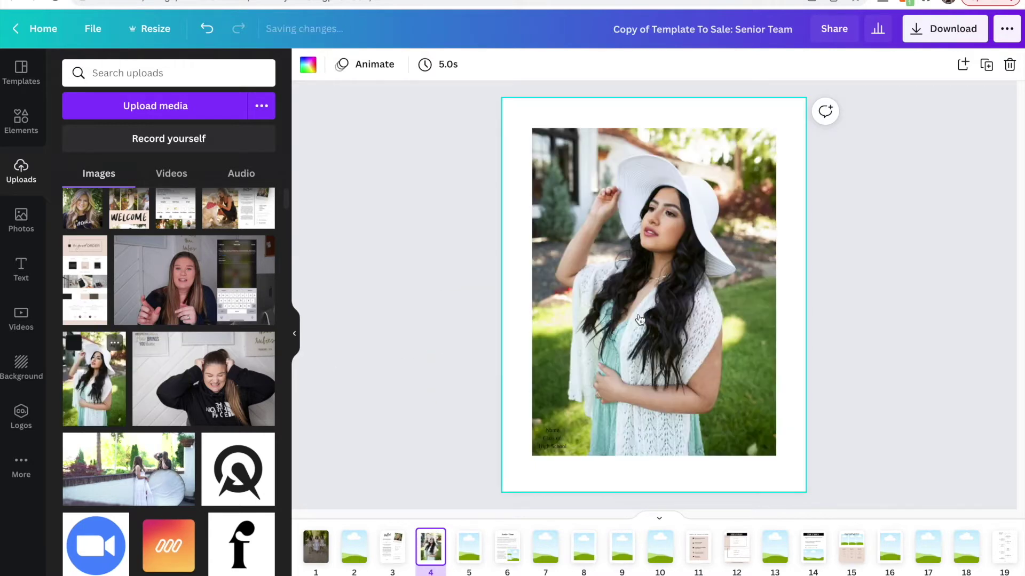
{"action": "left_click", "coordinate": [553, 447]}
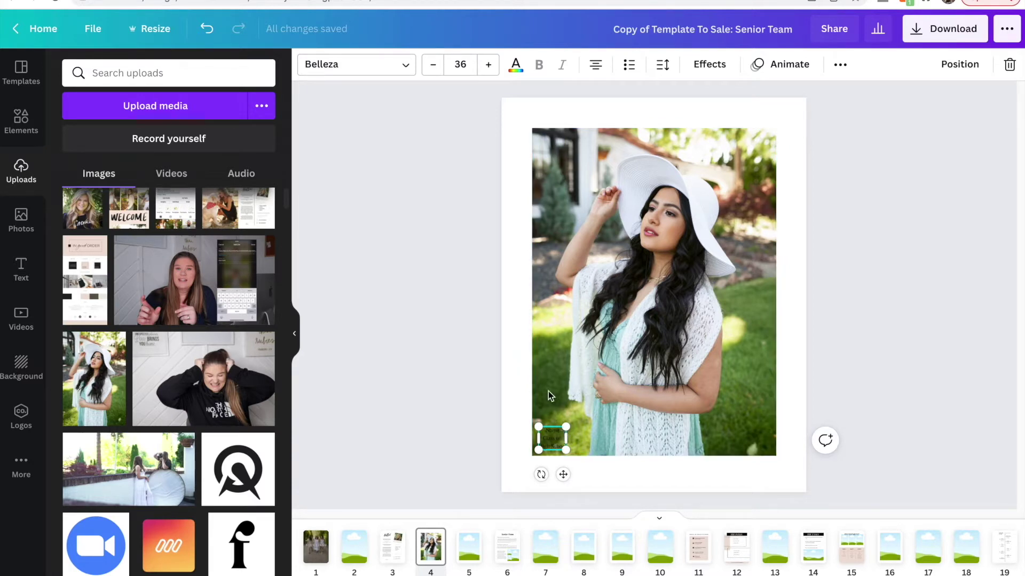
{"action": "left_click", "coordinate": [516, 68]}
Step: Make the caption text white and bring its font size back to 36
{"action": "left_click", "coordinate": [80, 246]}
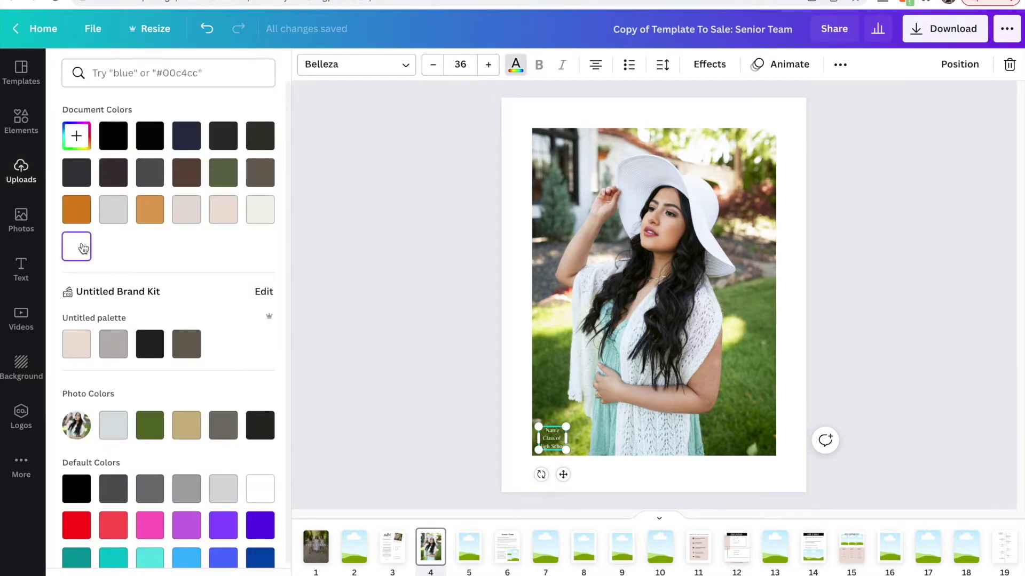
{"action": "left_click", "coordinate": [488, 64]}
{"action": "triple_click", "coordinate": [488, 65]}
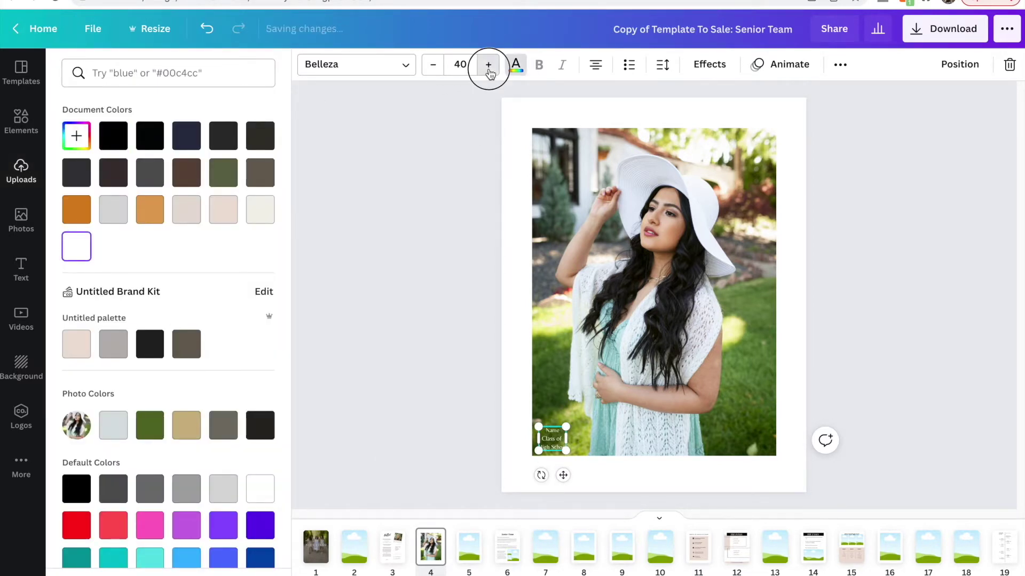
{"action": "triple_click", "coordinate": [489, 65]}
{"action": "triple_click", "coordinate": [436, 74]}
{"action": "double_click", "coordinate": [435, 75]}
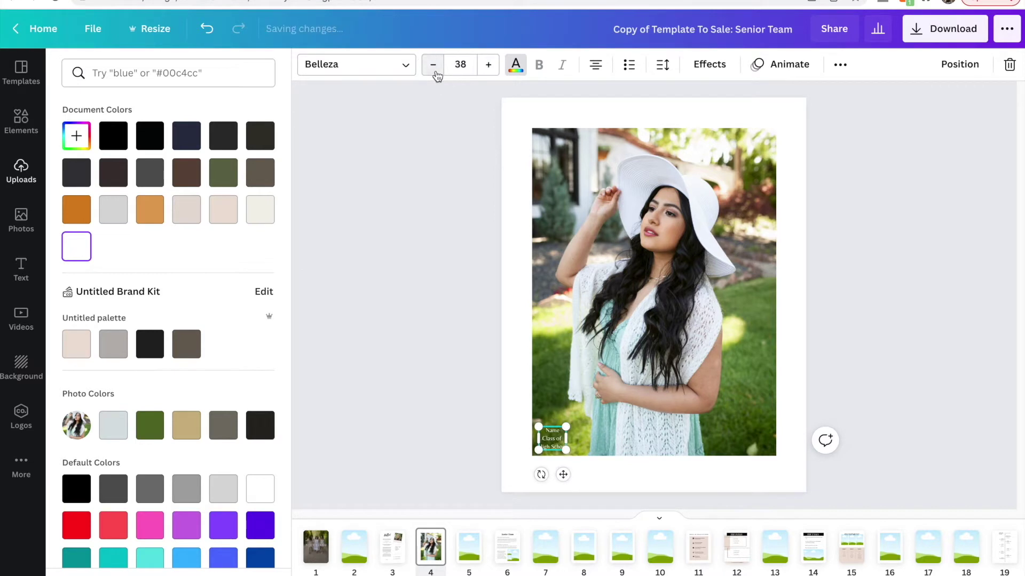
{"action": "double_click", "coordinate": [434, 75]}
Step: Switch the caption font to Open Sans
{"action": "left_click", "coordinate": [361, 71]}
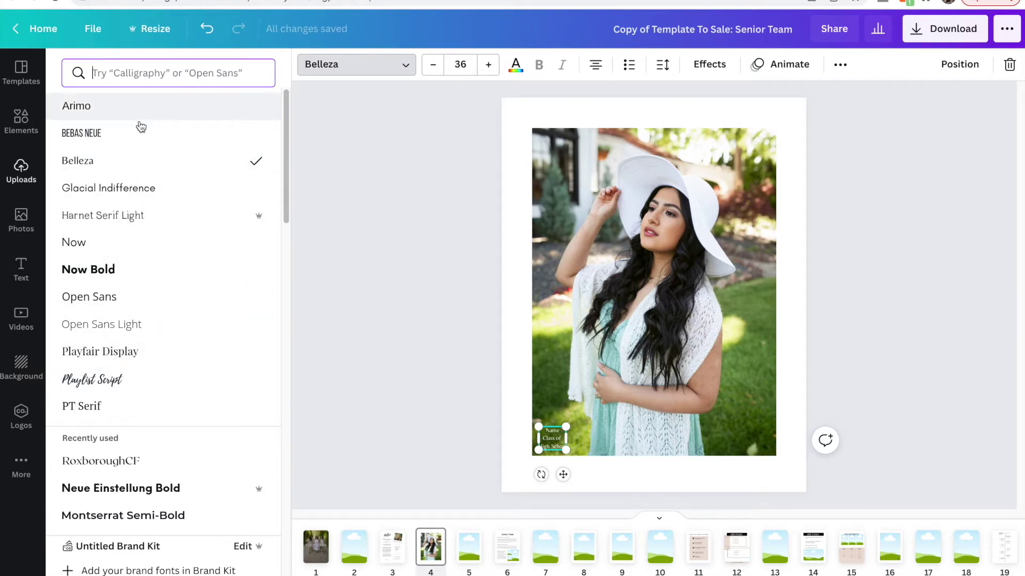
{"action": "left_click", "coordinate": [123, 296]}
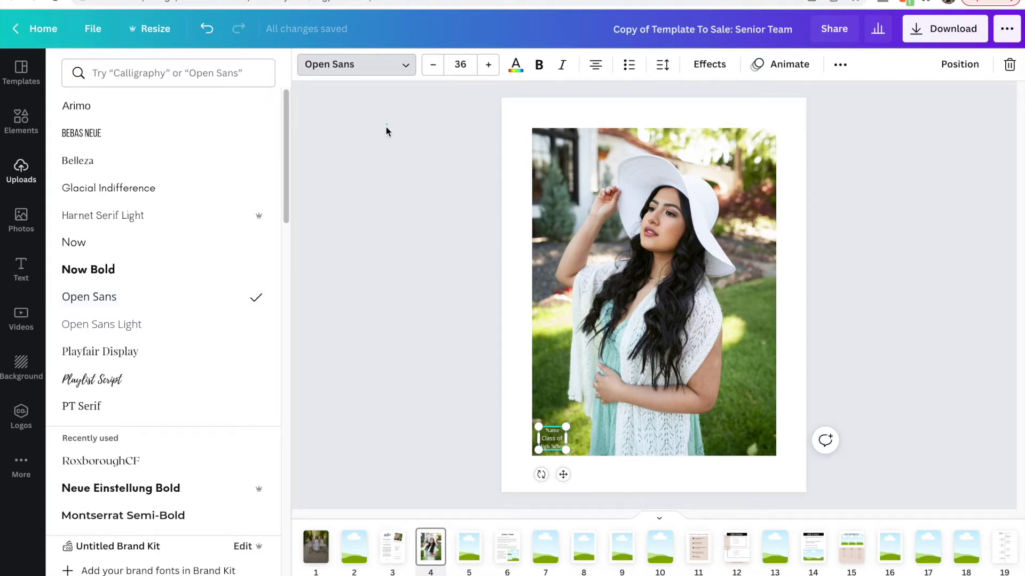
{"action": "left_click", "coordinate": [397, 229]}
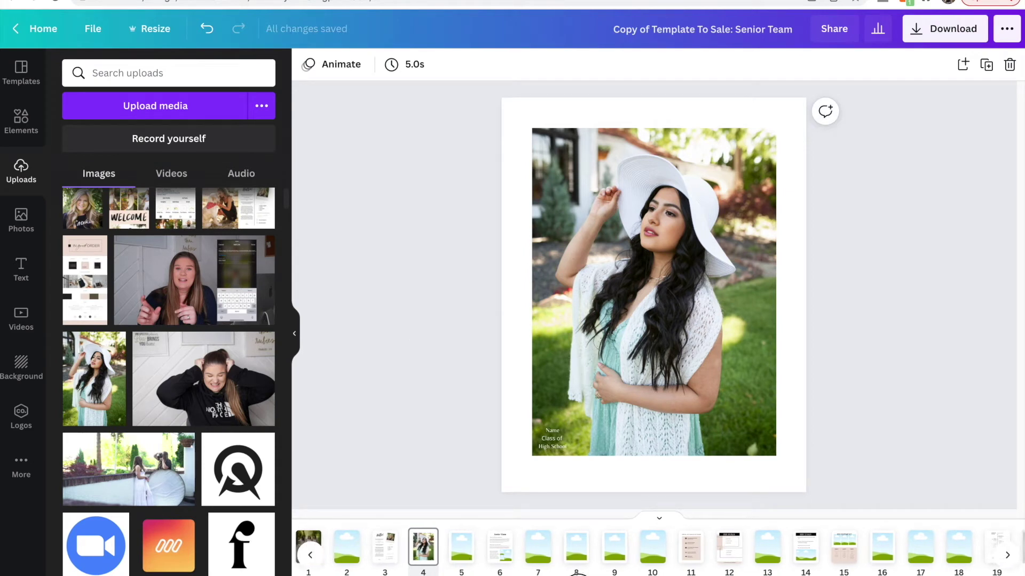
{"action": "left_click", "coordinate": [536, 558]}
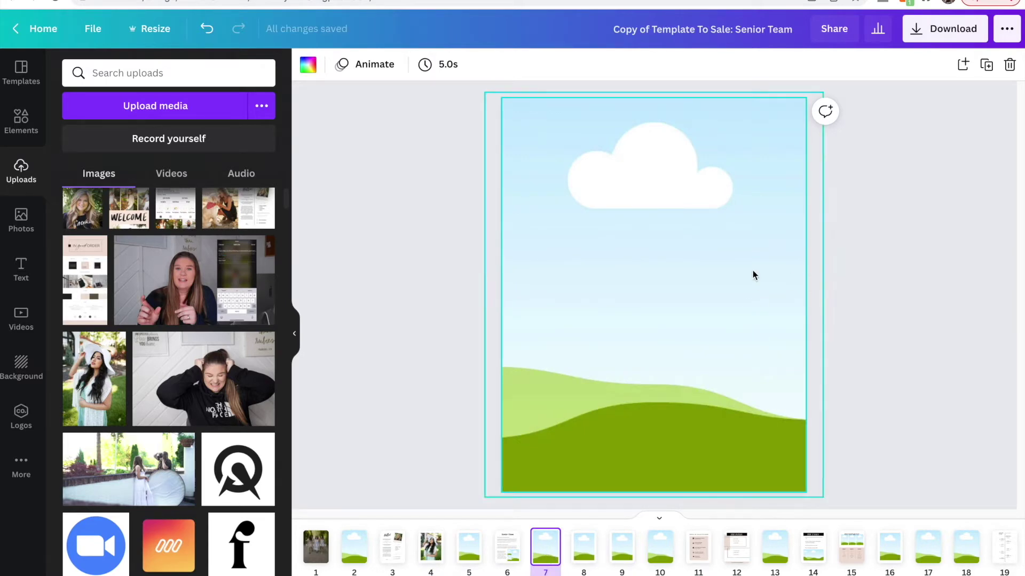
Step: Add the blonde seated senior's portrait to page 7 as a free photo instead of in the frame
{"action": "scroll", "coordinate": [142, 430], "scroll_direction": "down", "scroll_amount": 10}
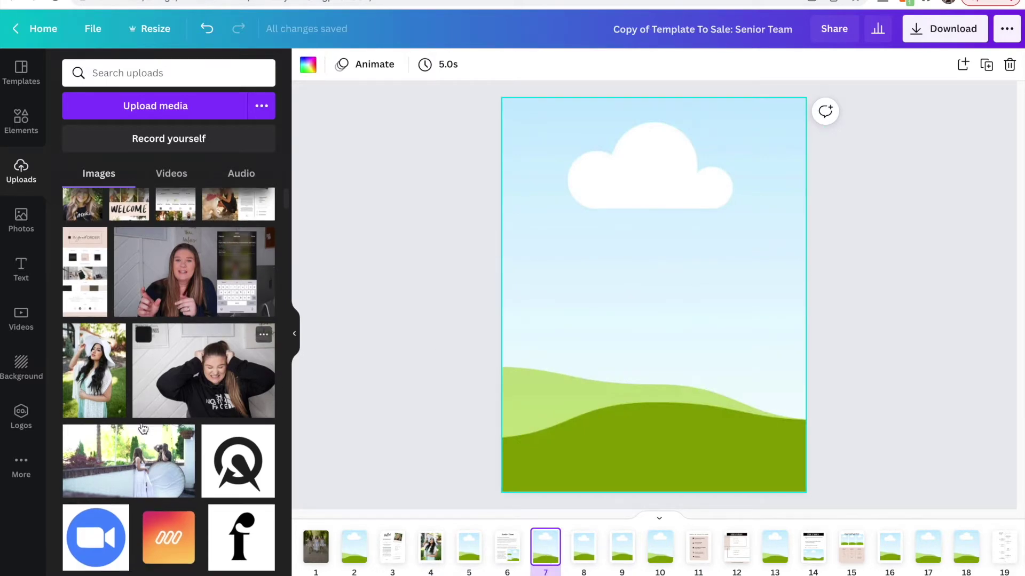
{"action": "scroll", "coordinate": [141, 429], "scroll_direction": "down", "scroll_amount": 5}
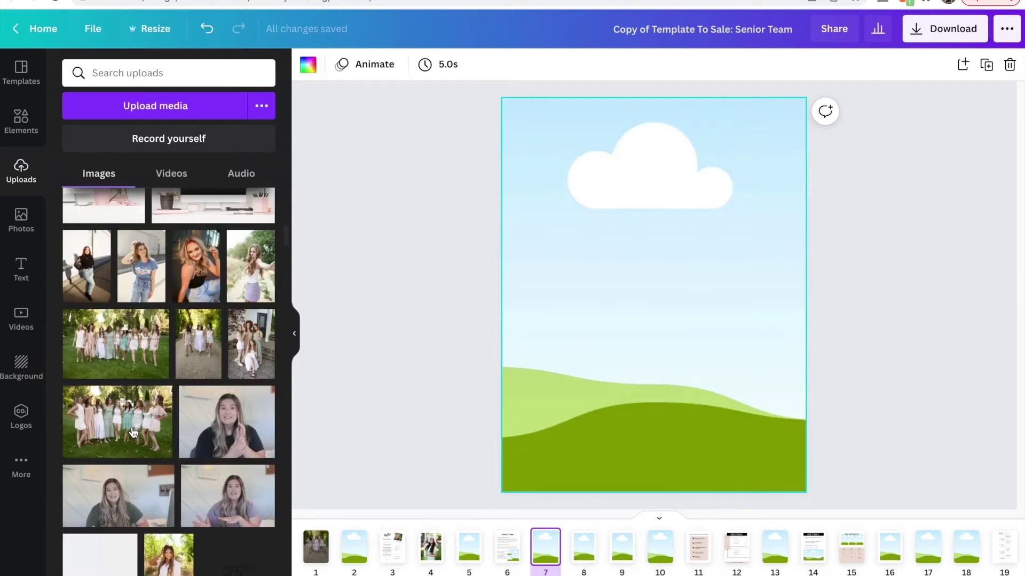
{"action": "left_click_drag", "start_coordinate": [190, 279], "coordinate": [622, 260]}
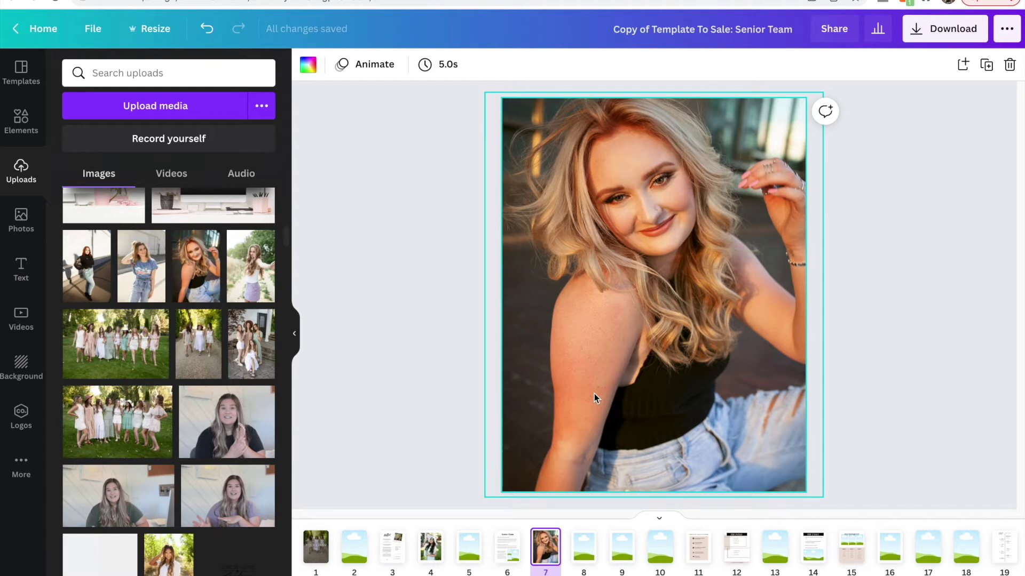
{"action": "left_click", "coordinate": [632, 378]}
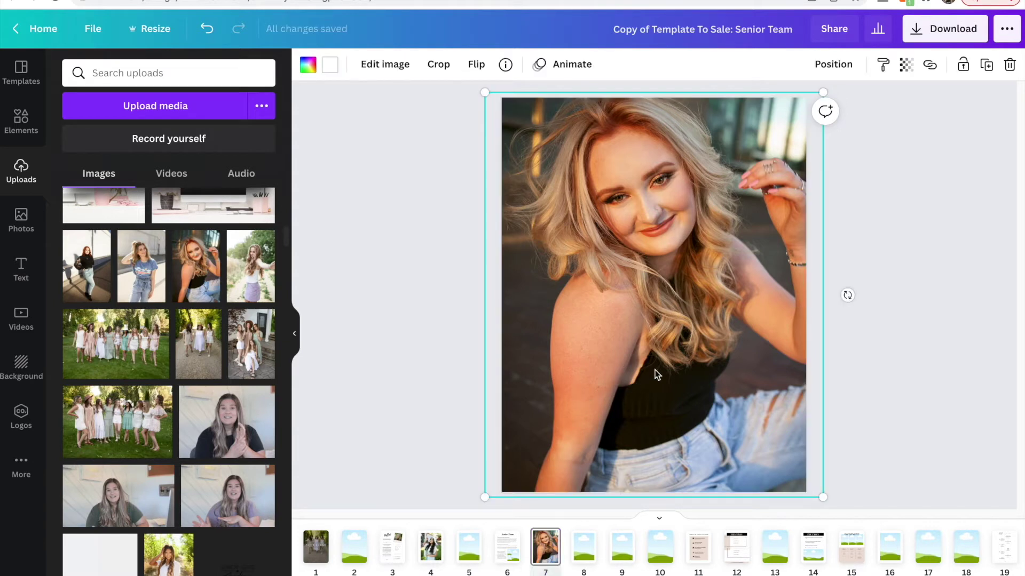
{"action": "key", "text": "Delete"}
{"action": "key", "text": "Delete"}
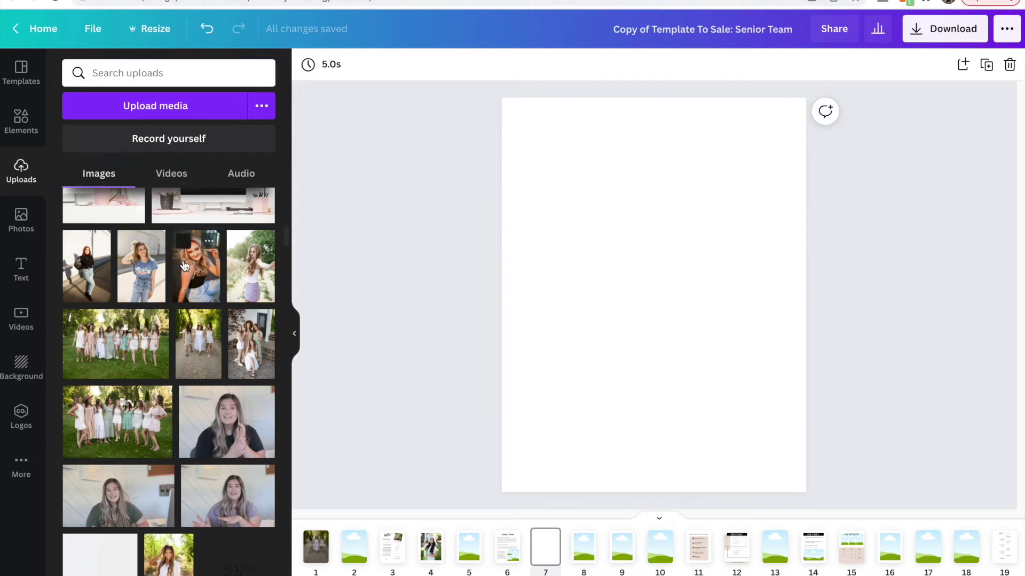
{"action": "left_click", "coordinate": [192, 275]}
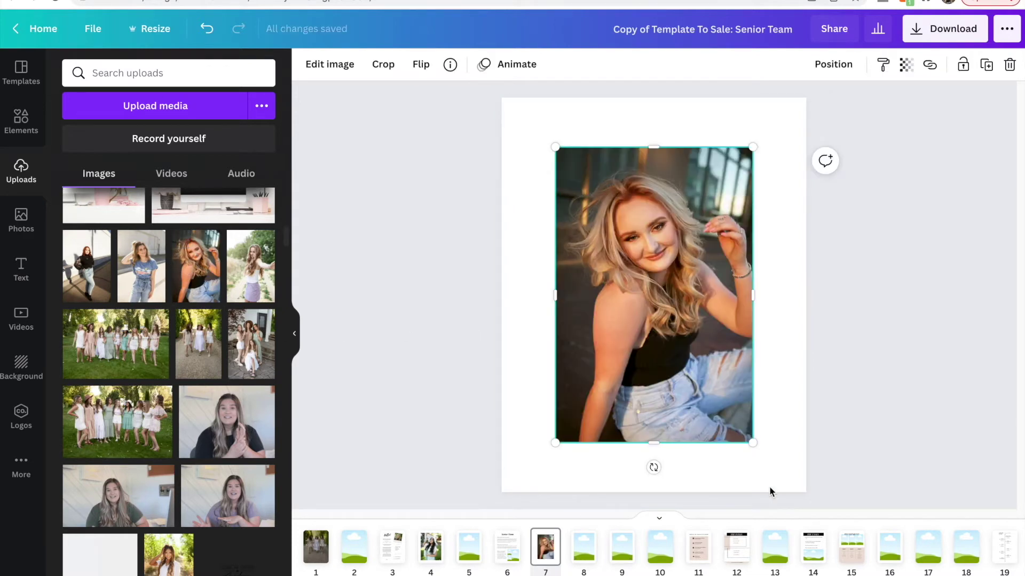
Step: Enlarge and centre the portrait on page 7, leaving a white border around it
{"action": "left_click_drag", "start_coordinate": [552, 437], "coordinate": [523, 491]}
{"action": "left_click_drag", "start_coordinate": [597, 416], "coordinate": [616, 397]}
{"action": "left_click_drag", "start_coordinate": [763, 130], "coordinate": [848, 136]}
{"action": "left_click_drag", "start_coordinate": [529, 472], "coordinate": [446, 521]}
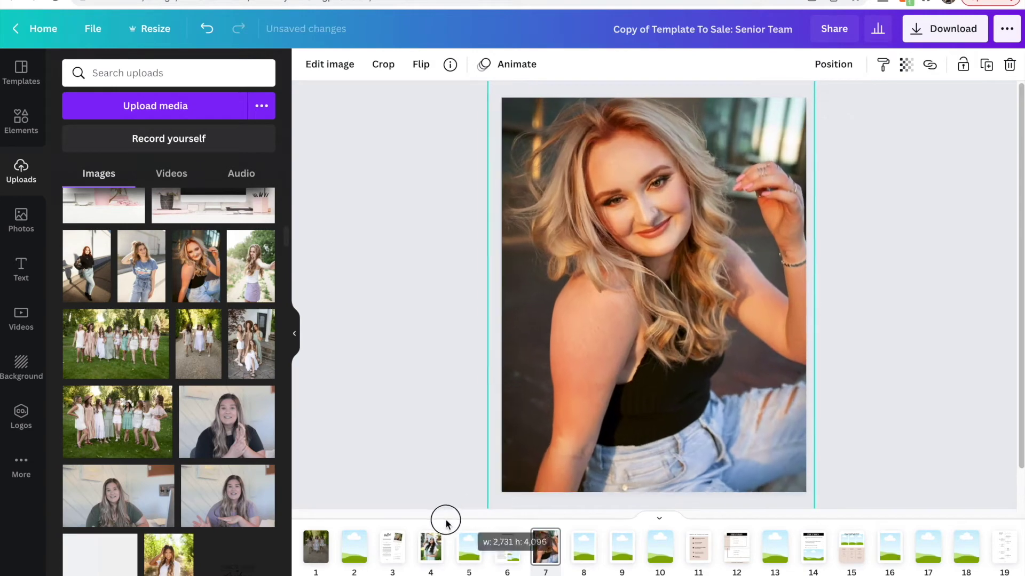
{"action": "key", "text": "ctrl+z"}
{"action": "key", "text": "ctrl+z"}
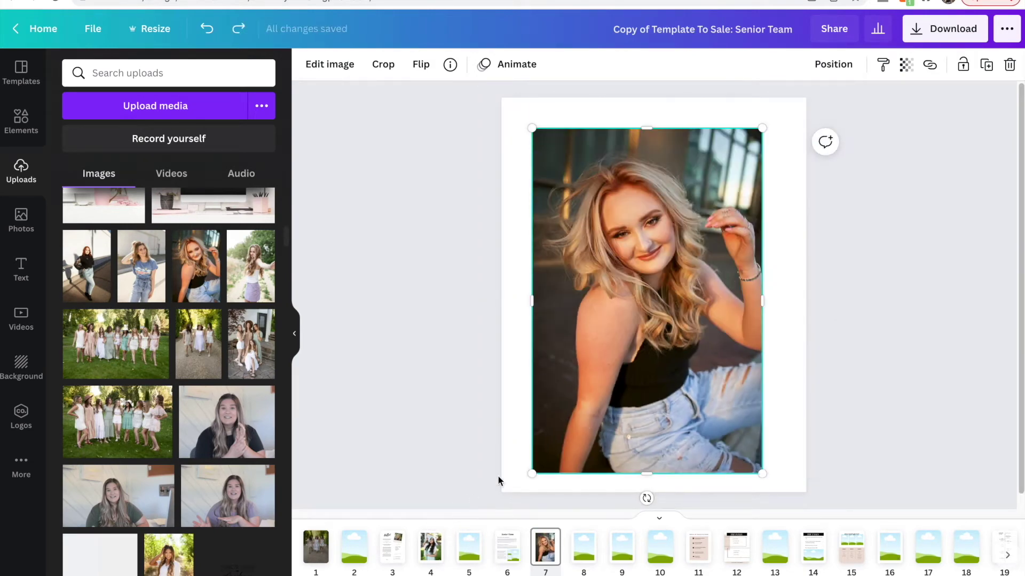
{"action": "left_click_drag", "start_coordinate": [638, 378], "coordinate": [644, 374]}
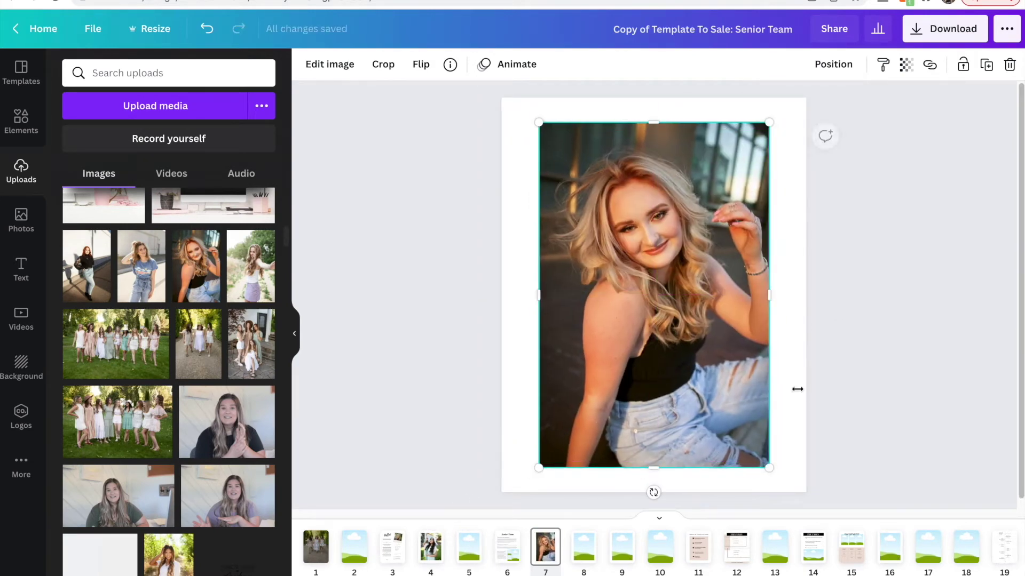
{"action": "left_click", "coordinate": [840, 416]}
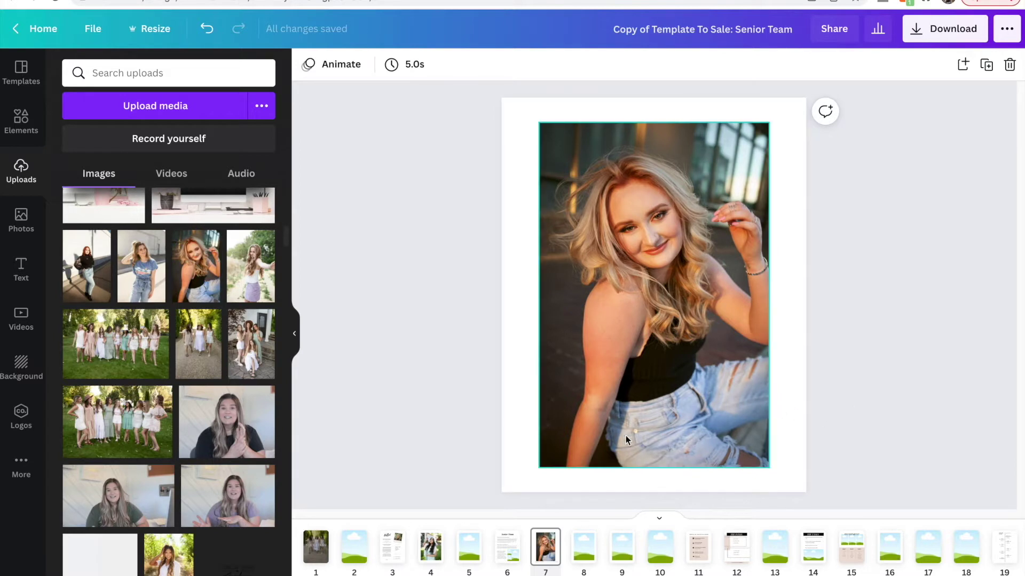
{"action": "scroll", "coordinate": [544, 550], "scroll_direction": "right", "scroll_amount": 5}
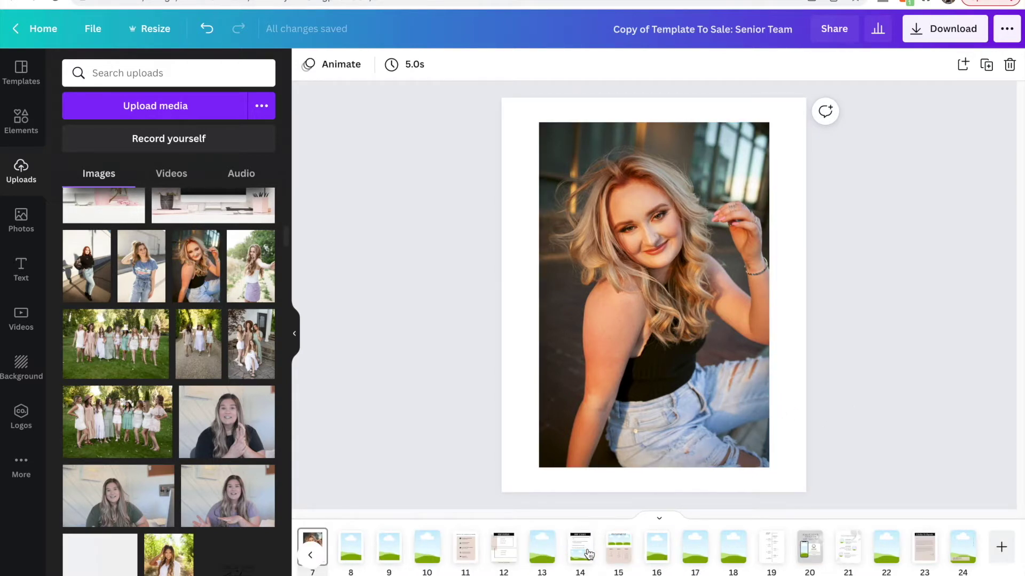
Step: Look over THE PERKS and THE TASKS pages and their lists
{"action": "left_click", "coordinate": [582, 553]}
{"action": "left_click", "coordinate": [505, 553]}
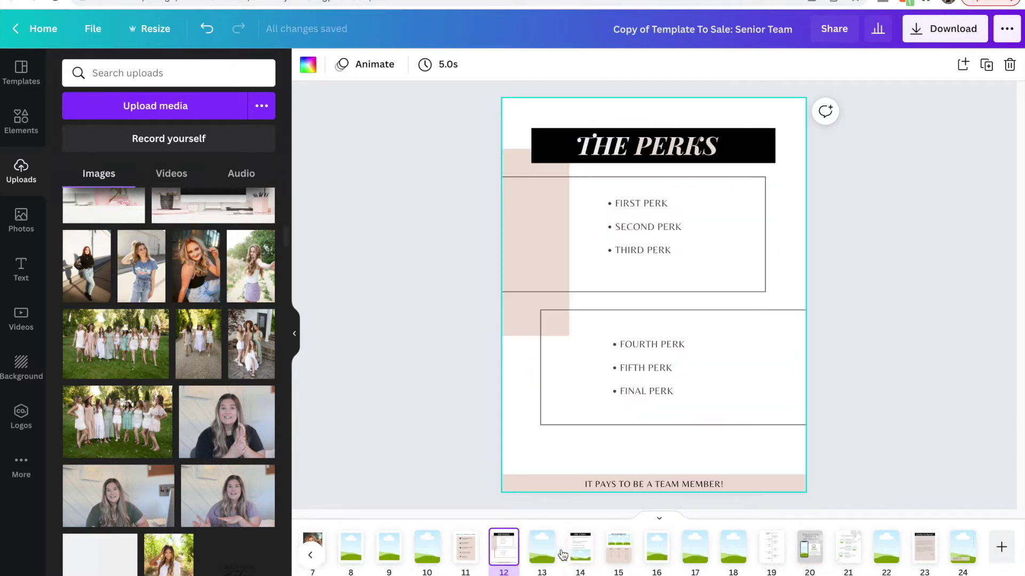
{"action": "left_click", "coordinate": [587, 555]}
{"action": "left_click", "coordinate": [502, 556]}
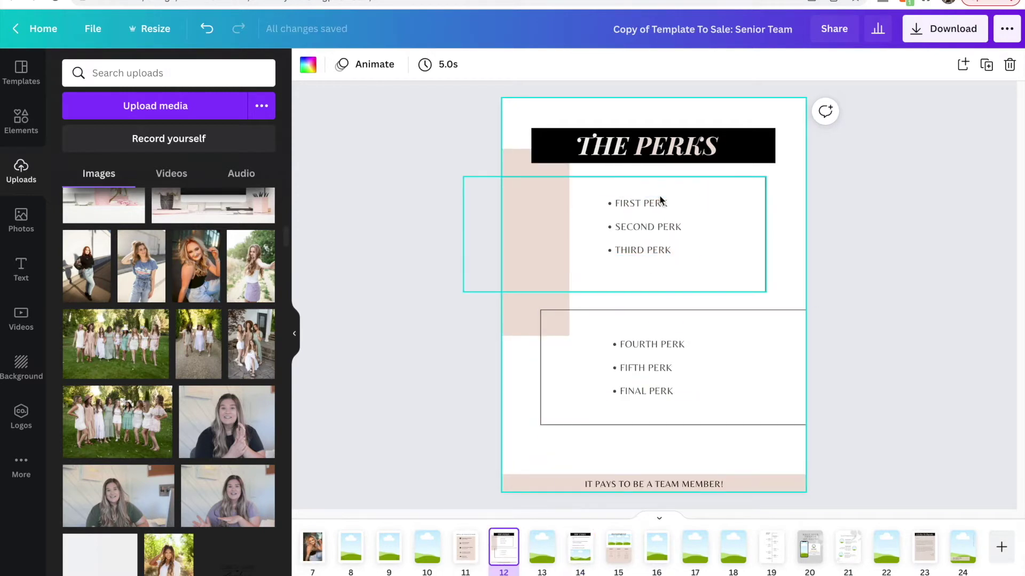
{"action": "left_click", "coordinate": [652, 207]}
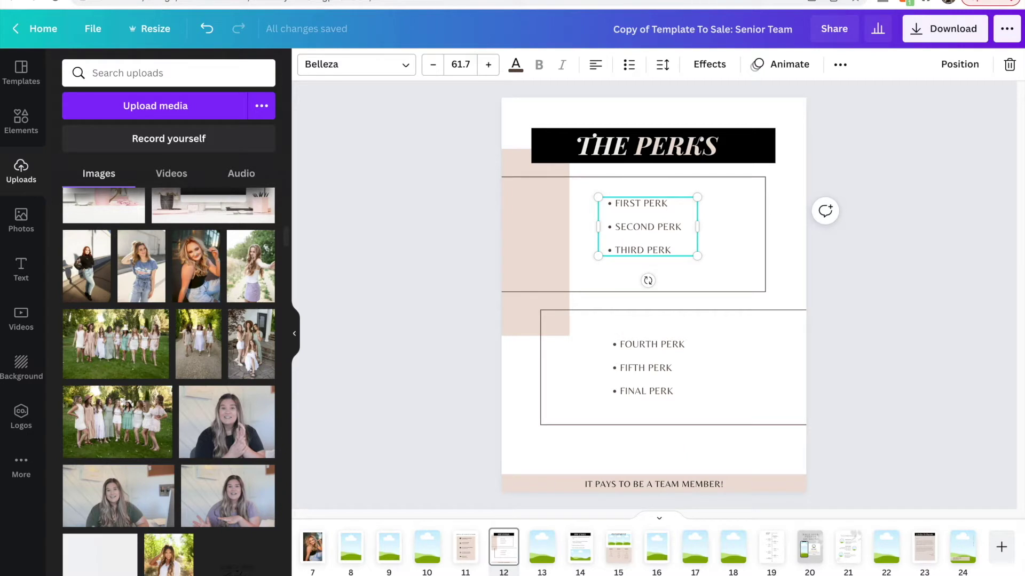
{"action": "left_click", "coordinate": [580, 547]}
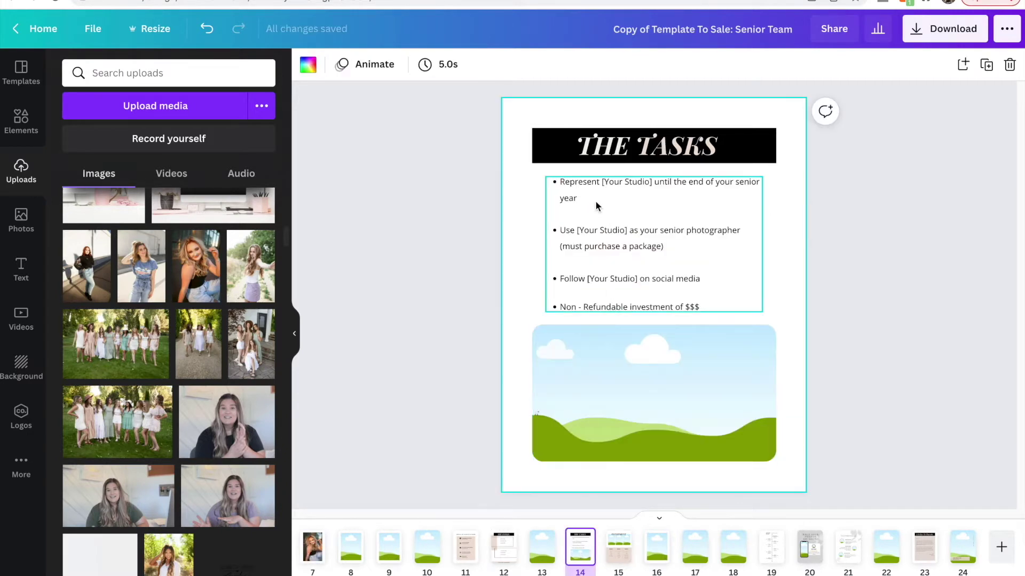
{"action": "left_click", "coordinate": [602, 231]}
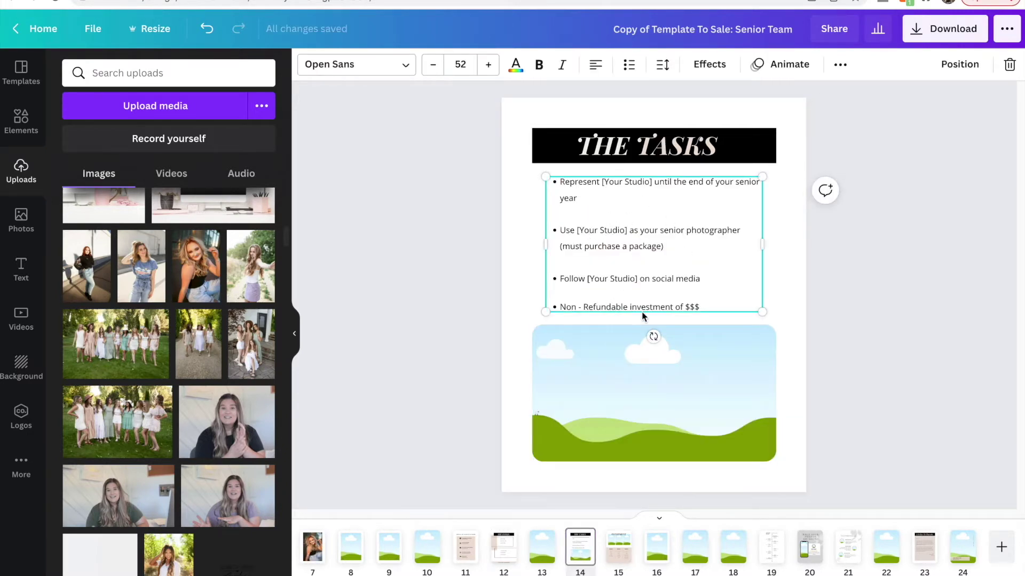
Step: Replace THE TASKS page's landscape placeholder with the group photo
{"action": "left_click", "coordinate": [645, 443]}
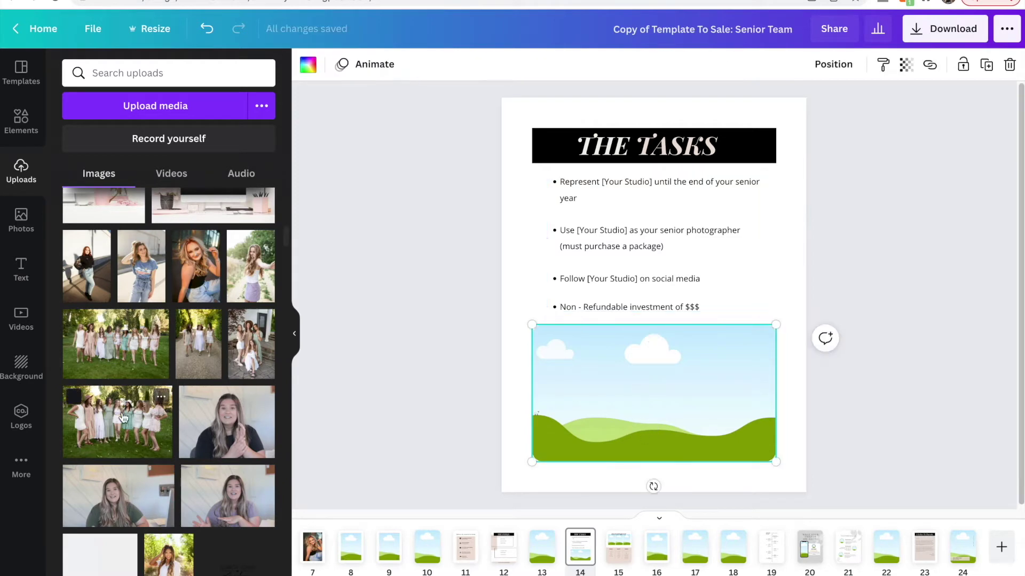
{"action": "left_click_drag", "start_coordinate": [269, 414], "coordinate": [608, 403]}
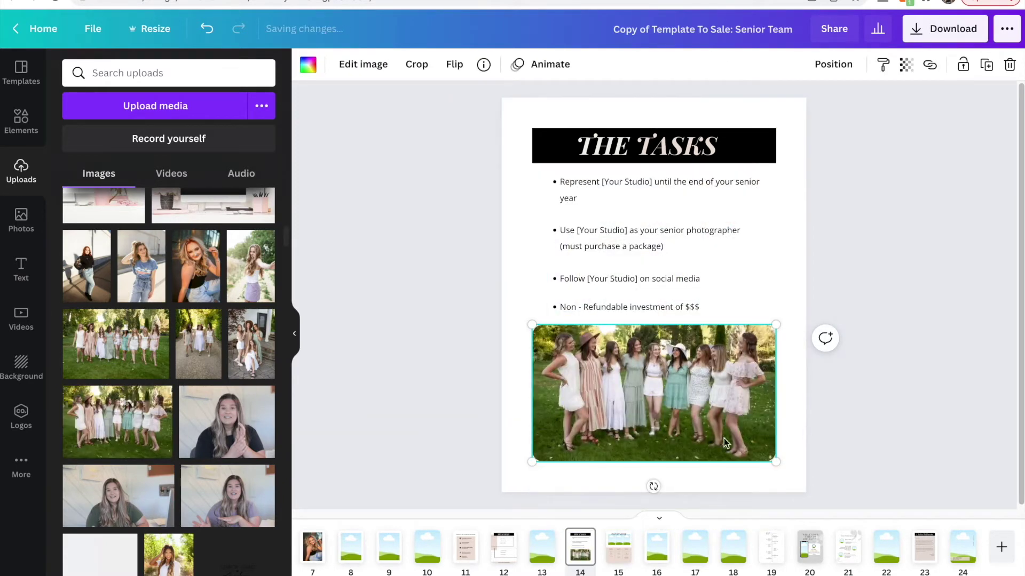
{"action": "left_click", "coordinate": [614, 555]}
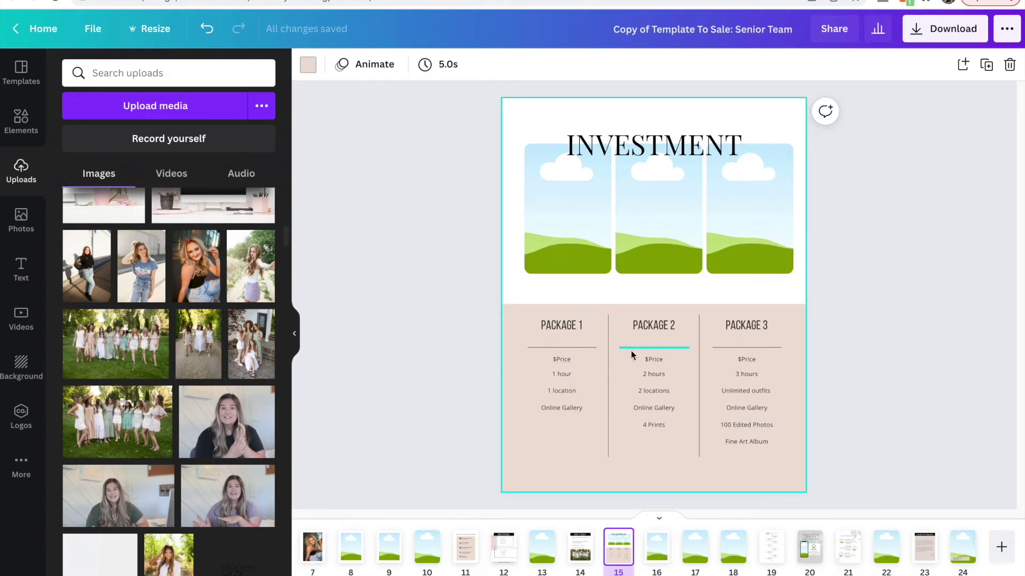
{"action": "left_click", "coordinate": [773, 547]}
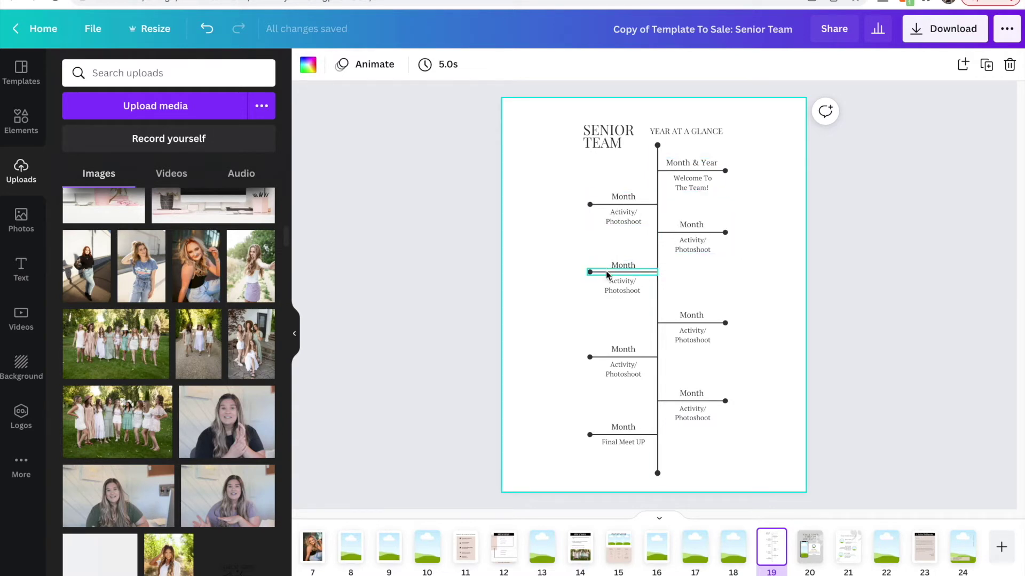
Step: Ungroup the first timeline entry's Month & Year and Welcome To The Team! texts
{"action": "left_click", "coordinate": [688, 168]}
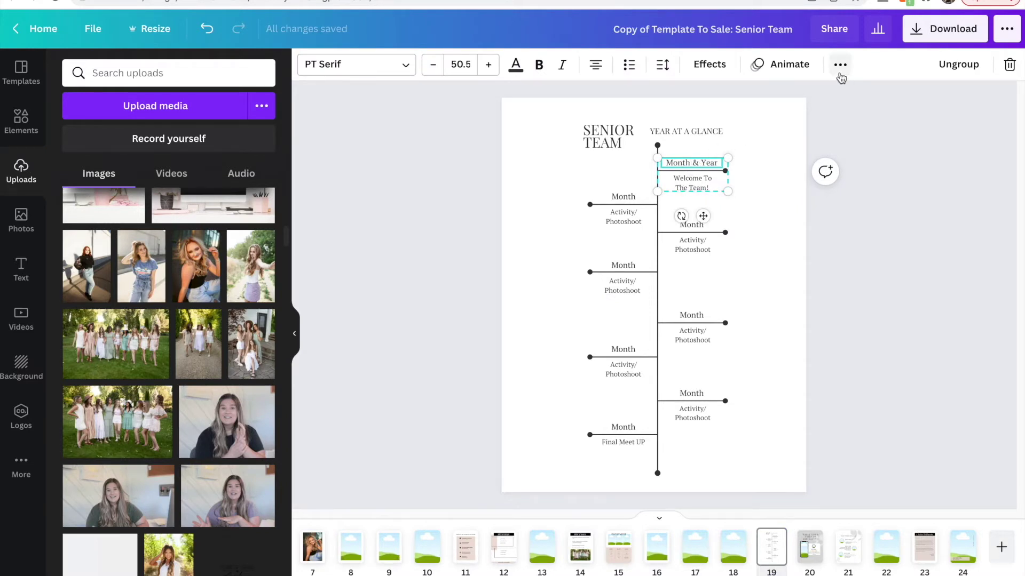
{"action": "left_click", "coordinate": [969, 72]}
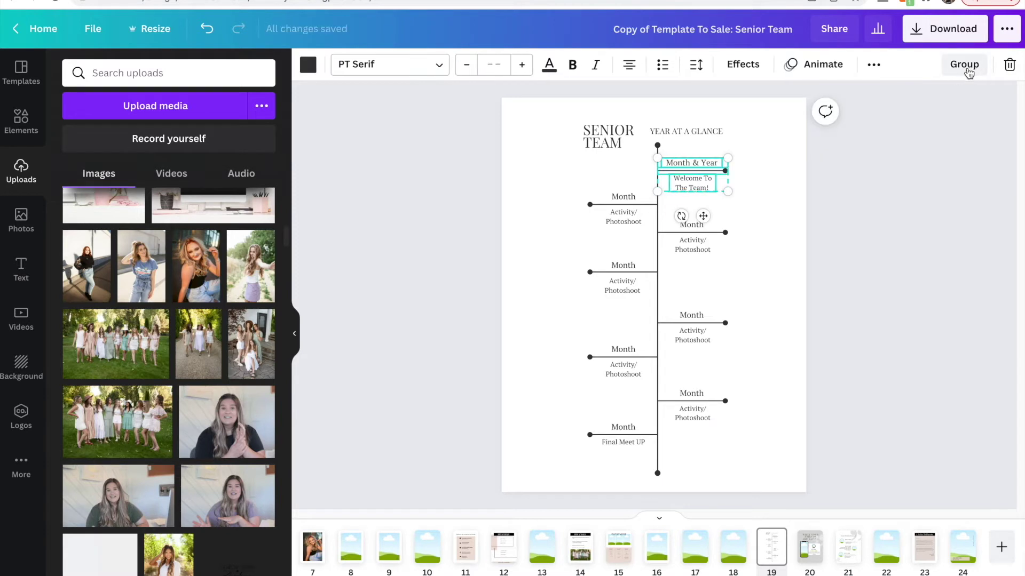
{"action": "left_click", "coordinate": [782, 190]}
{"action": "left_click", "coordinate": [704, 182]}
{"action": "left_click", "coordinate": [696, 164]}
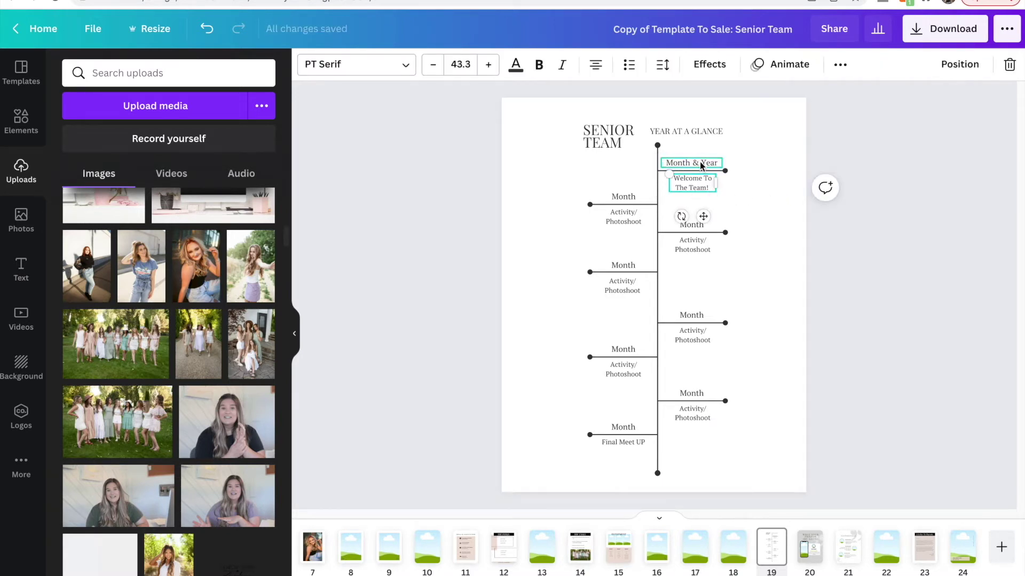
{"action": "left_click", "coordinate": [730, 180]}
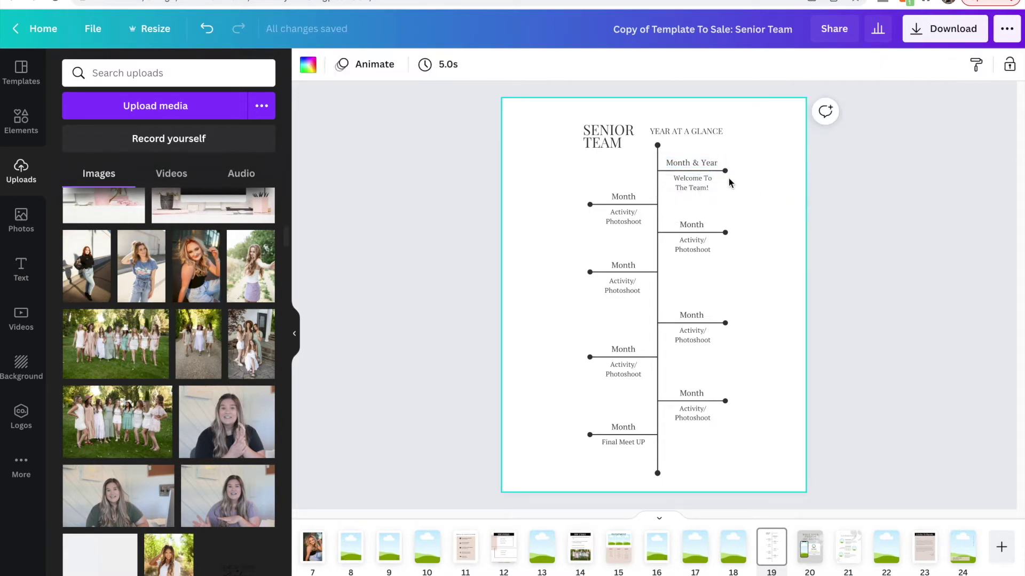
{"action": "left_click", "coordinate": [710, 184]}
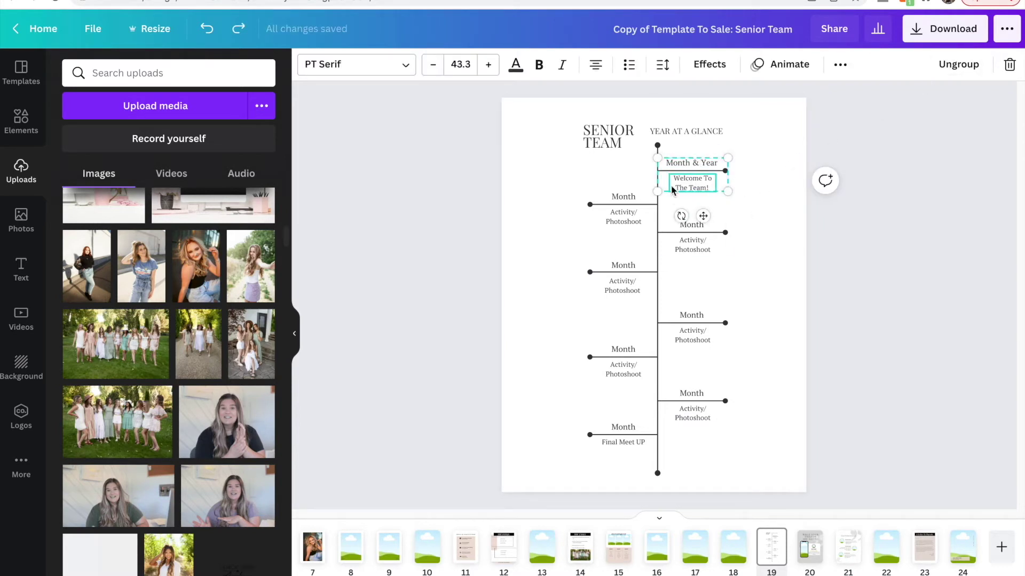
{"action": "left_click", "coordinate": [739, 218]}
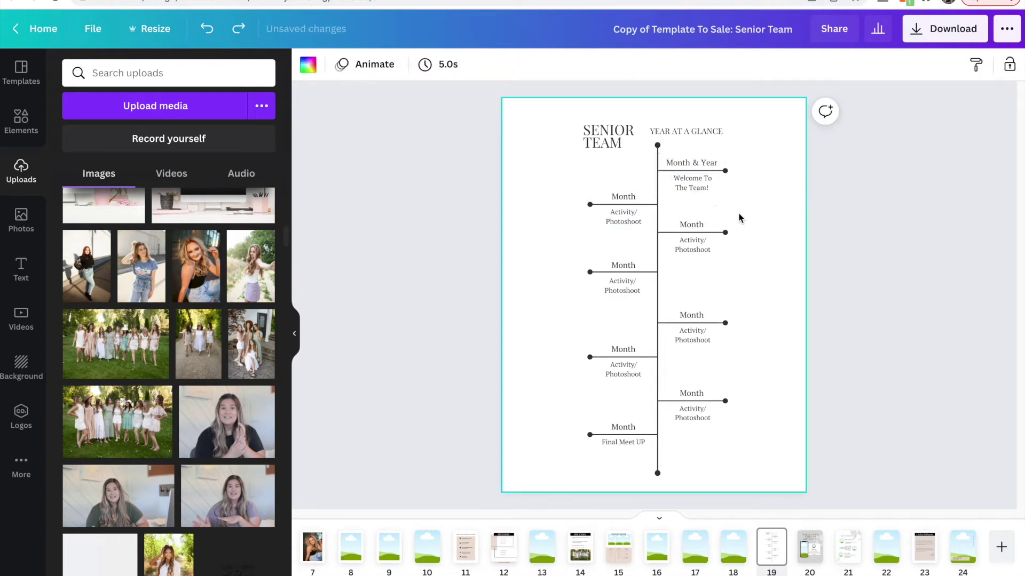
Step: Retype the first Month & Year label as the January 2022 date ('Januray 2022')
{"action": "left_click", "coordinate": [687, 166]}
{"action": "double_click", "coordinate": [686, 164]}
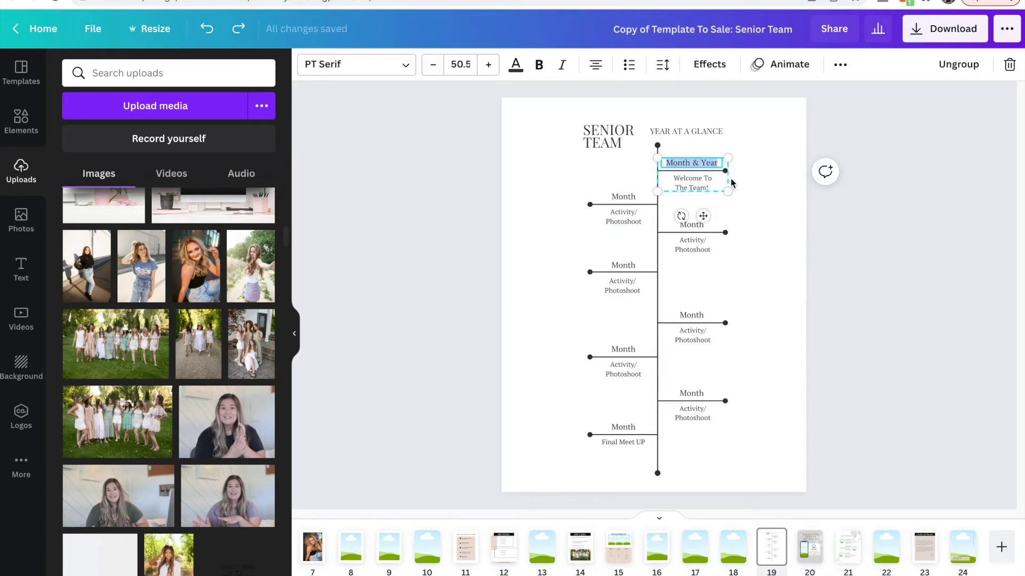
{"action": "type", "text": "Januray 2022"}
{"action": "left_click", "coordinate": [706, 183]}
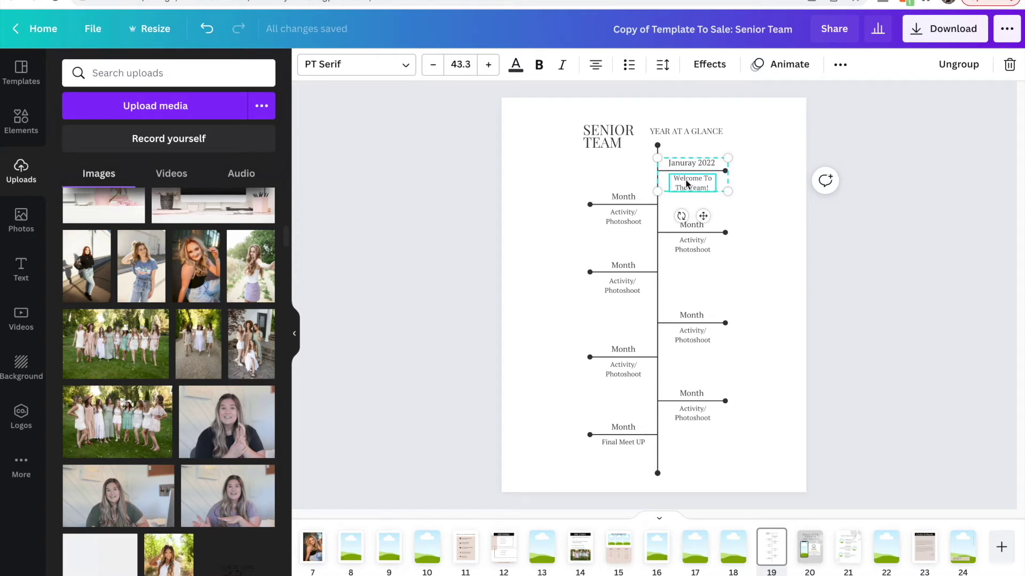
{"action": "key", "text": "ctrl+z"}
{"action": "left_click", "coordinate": [751, 240]}
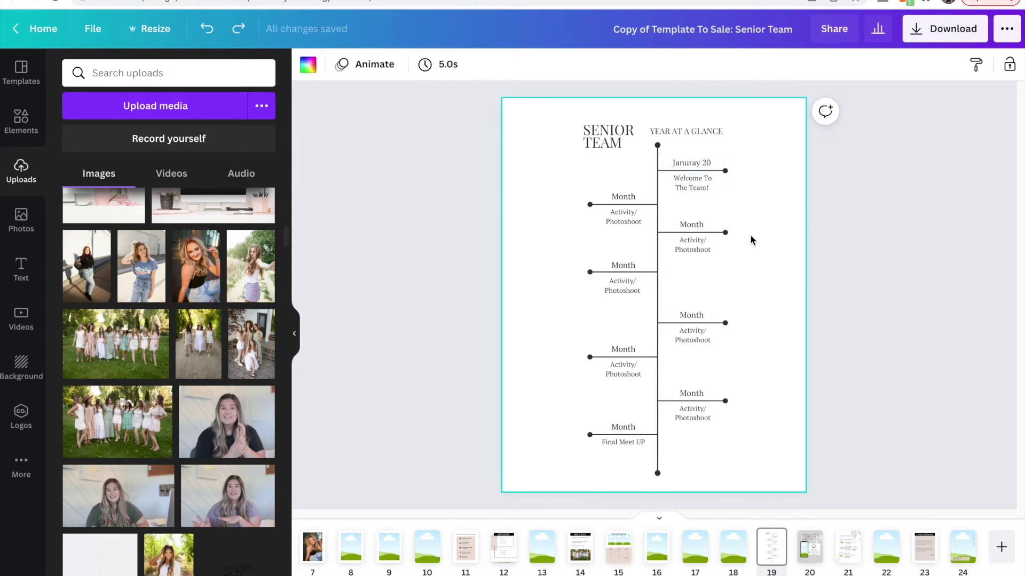
{"action": "left_click", "coordinate": [810, 544]}
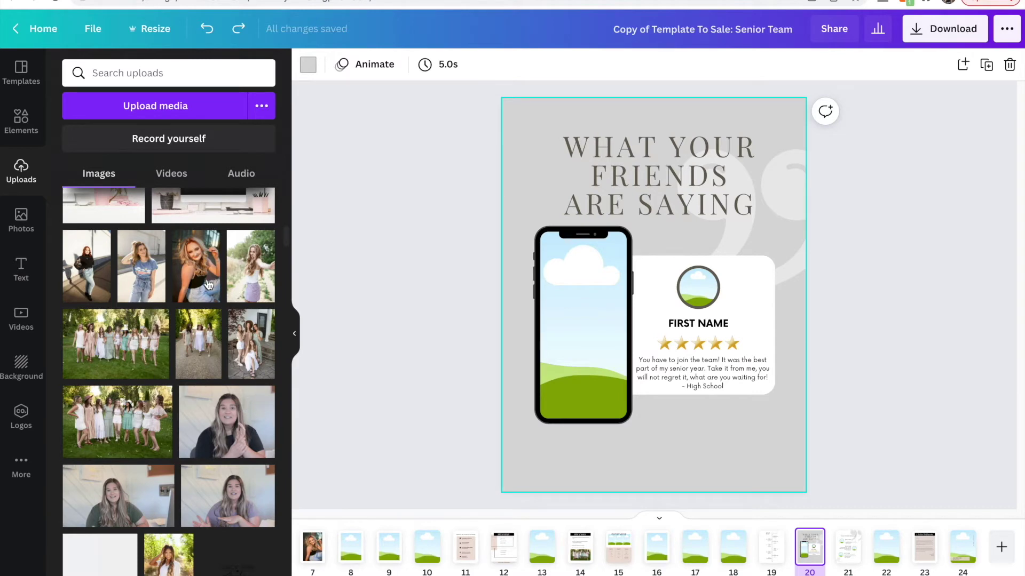
Step: Place a senior photo inside the phone screen, deleting the loosely dropped copy
{"action": "mouse_move", "coordinate": [248, 267]}
{"action": "left_mouse_down"}
{"action": "mouse_move", "coordinate": [544, 304]}
{"action": "mouse_move", "coordinate": [229, 235]}
{"action": "mouse_move", "coordinate": [246, 277]}
{"action": "left_mouse_up"}
{"action": "left_click", "coordinate": [246, 277]}
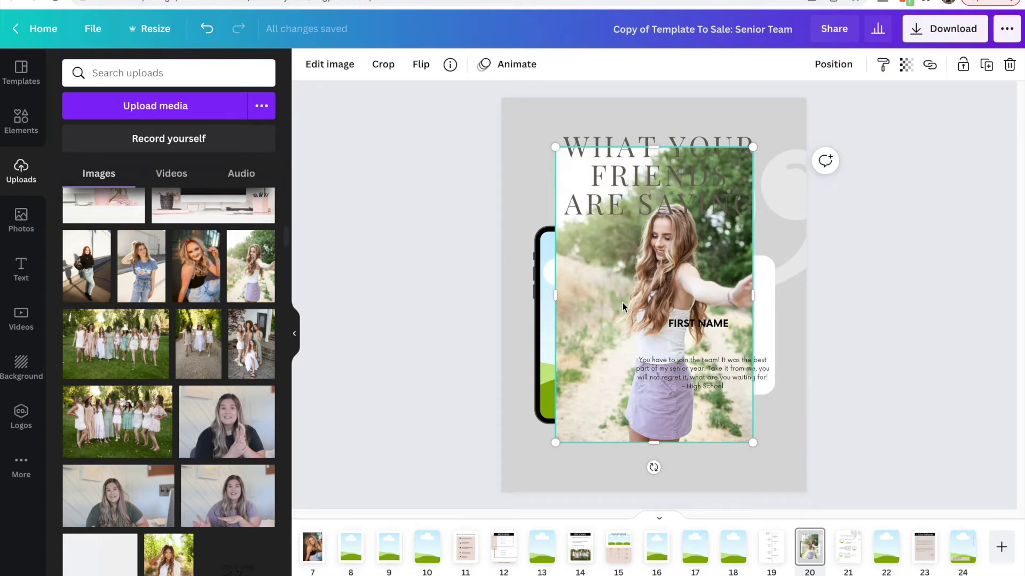
{"action": "key", "text": "Delete"}
{"action": "left_click_drag", "start_coordinate": [248, 267], "coordinate": [578, 327]}
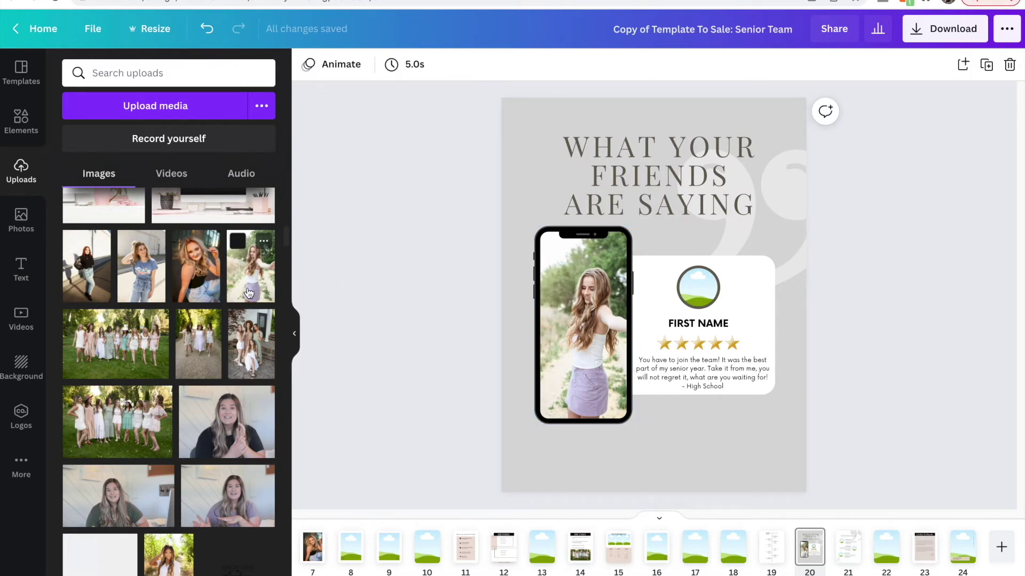
Step: Fill the card's round profile frame with a senior photo, then go to the Testimonials page
{"action": "left_click_drag", "start_coordinate": [248, 292], "coordinate": [736, 311]}
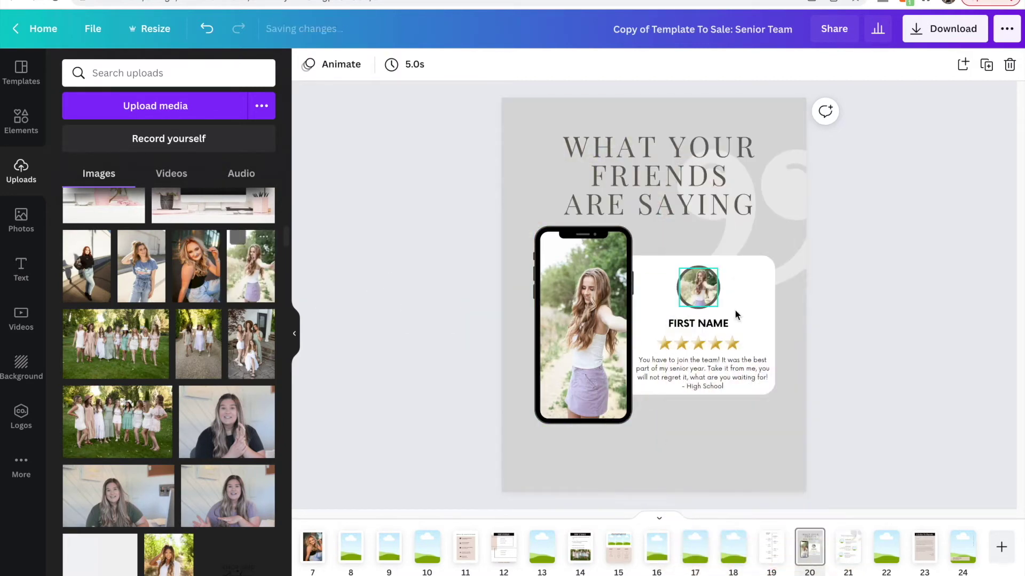
{"action": "left_click", "coordinate": [714, 375]}
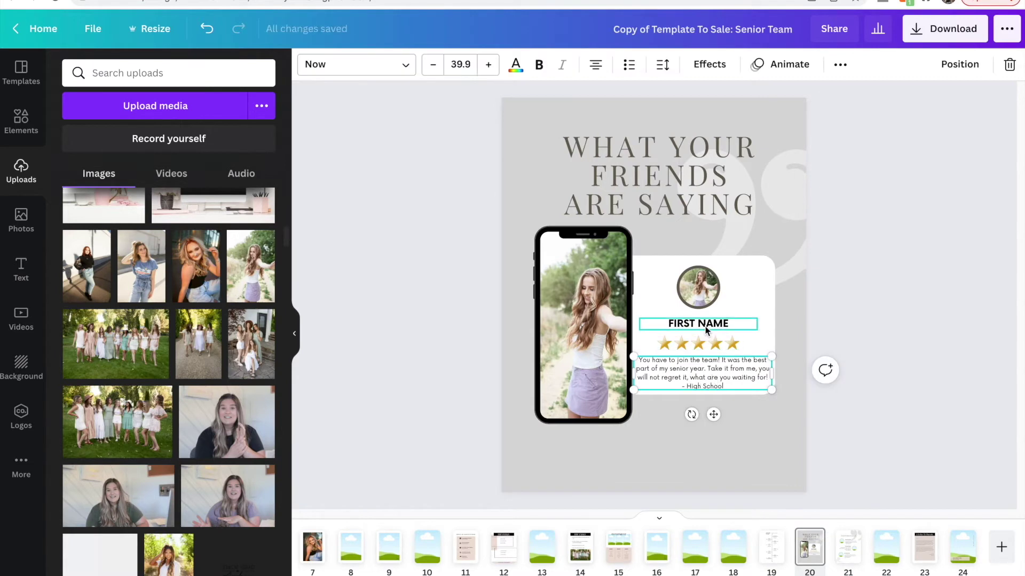
{"action": "left_click", "coordinate": [706, 329]}
{"action": "left_click", "coordinate": [706, 371]}
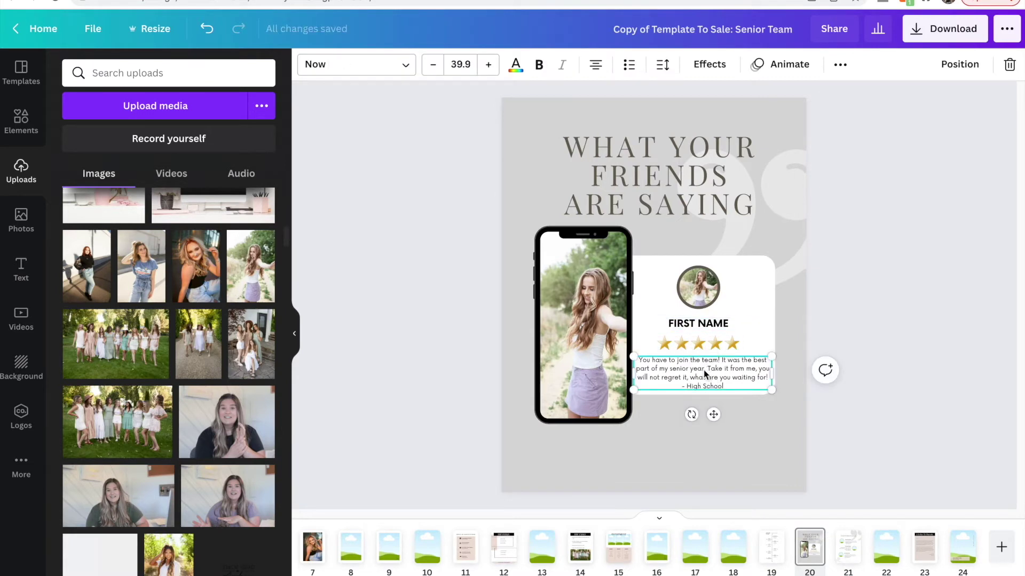
{"action": "left_click", "coordinate": [849, 555]}
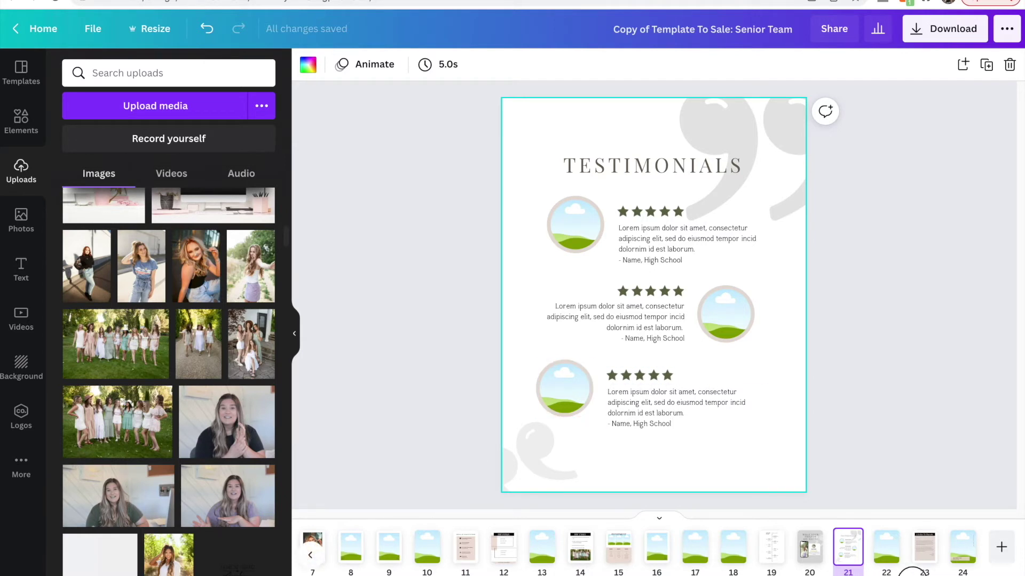
Step: Review the A Letter To Parents page's body text and beige panel, then move to page 24
{"action": "left_click", "coordinate": [924, 555]}
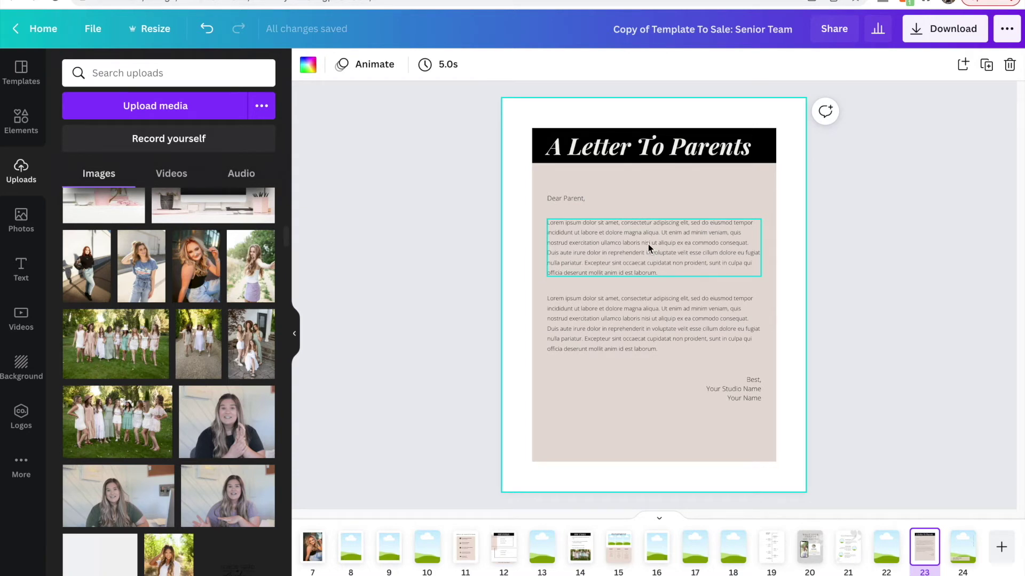
{"action": "left_click", "coordinate": [632, 327]}
{"action": "left_click", "coordinate": [644, 386]}
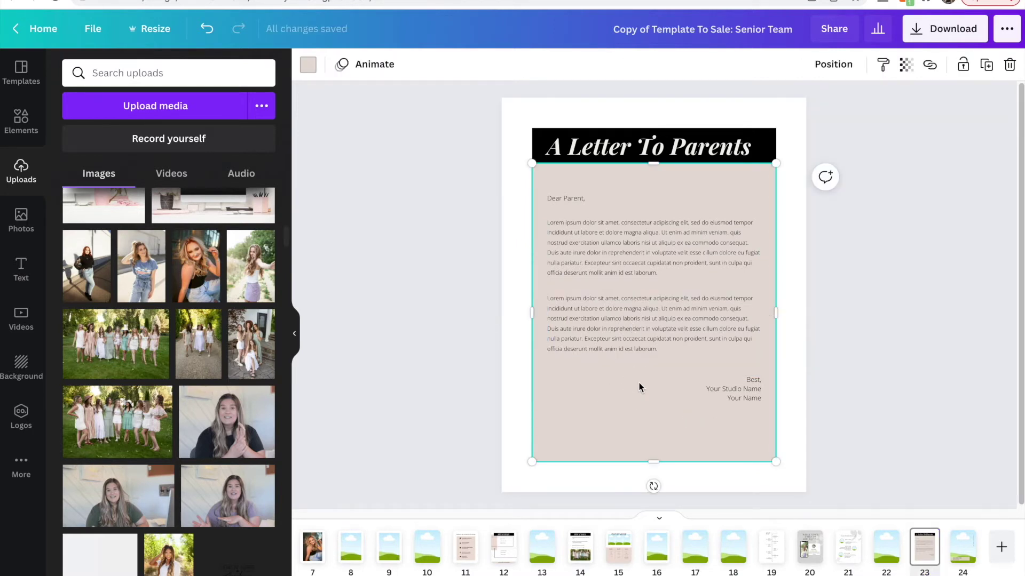
{"action": "left_click", "coordinate": [963, 549]}
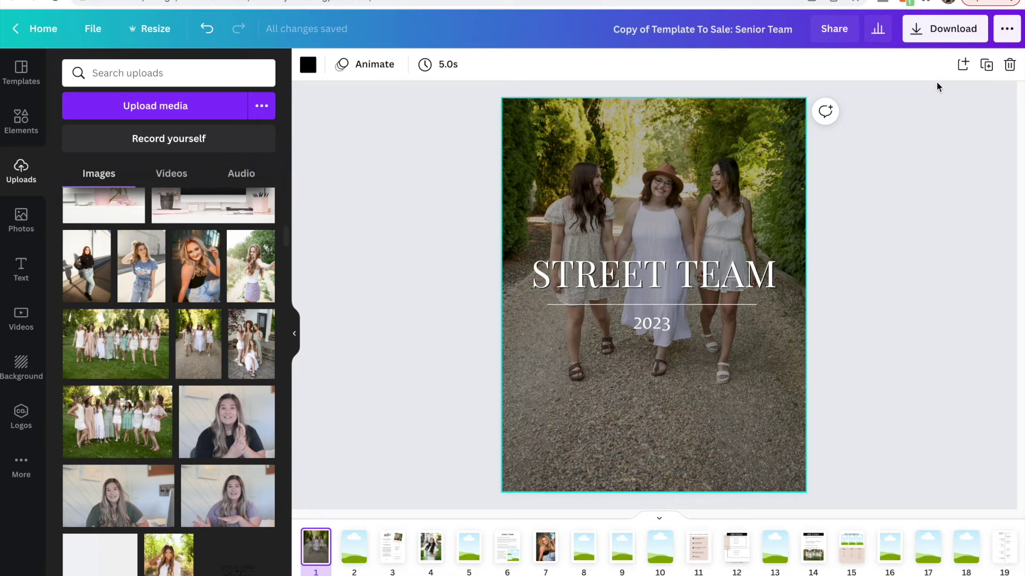
Step: Download all pages of the magazine as a PDF Print file
{"action": "left_click", "coordinate": [944, 31]}
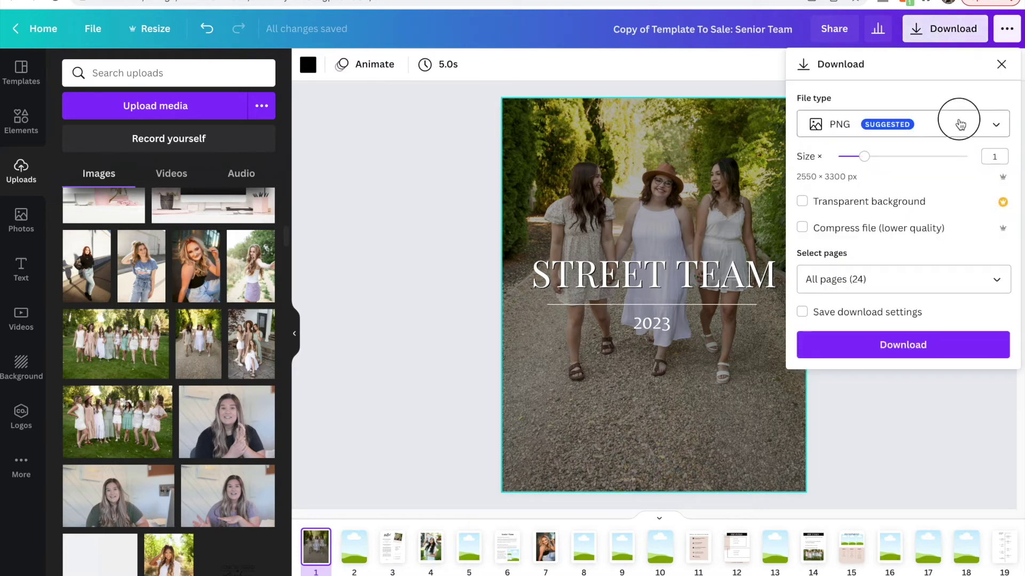
{"action": "left_click", "coordinate": [961, 124]}
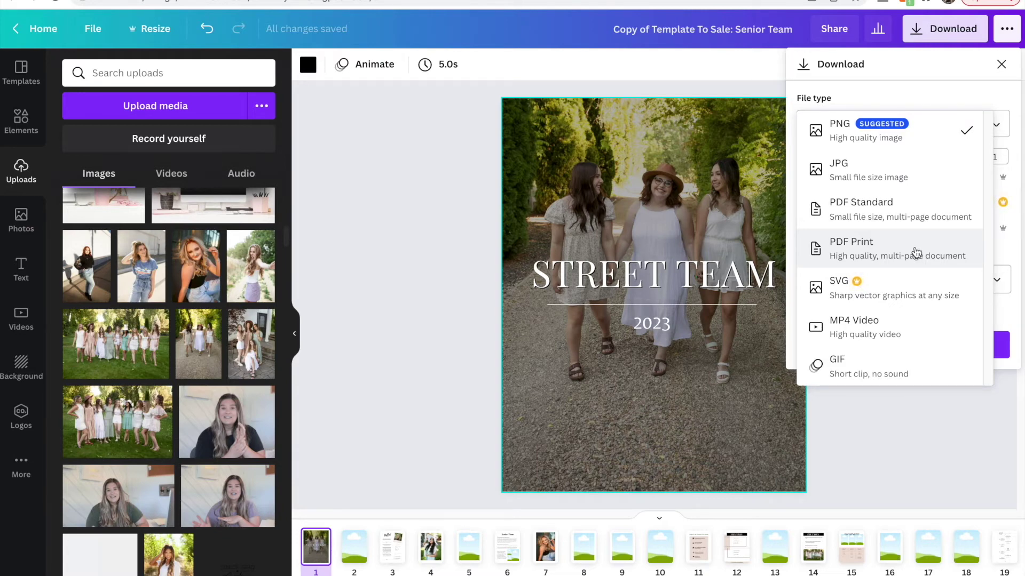
{"action": "left_click", "coordinate": [917, 252]}
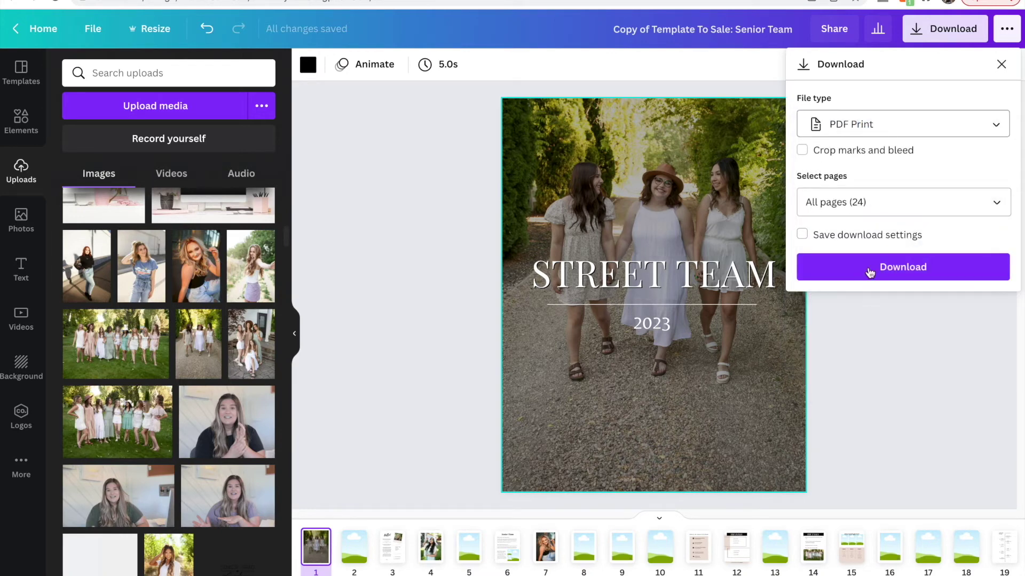
{"action": "left_click", "coordinate": [896, 277]}
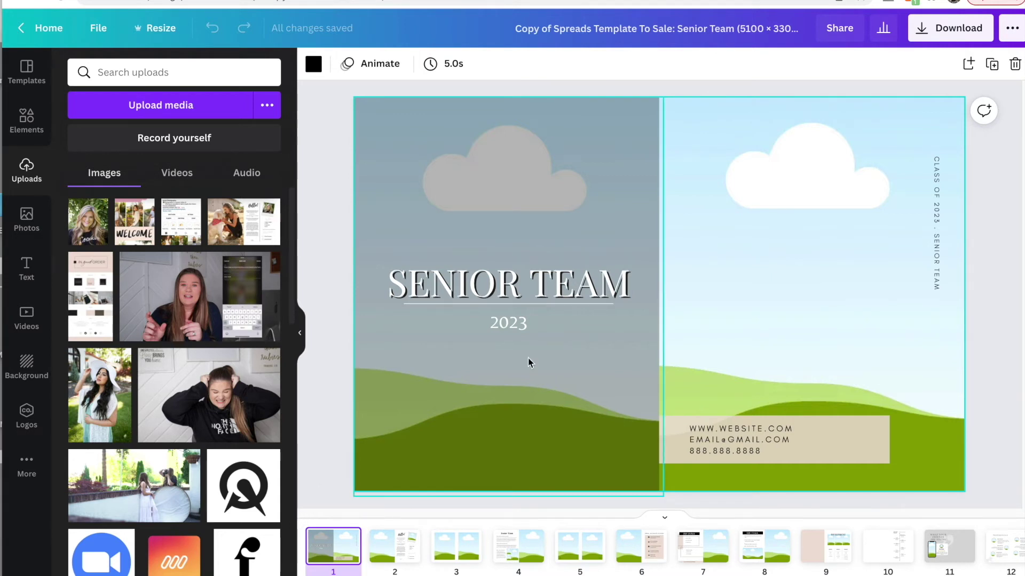
Step: Go to page 2, the Hello! spread
{"action": "left_click", "coordinate": [401, 562]}
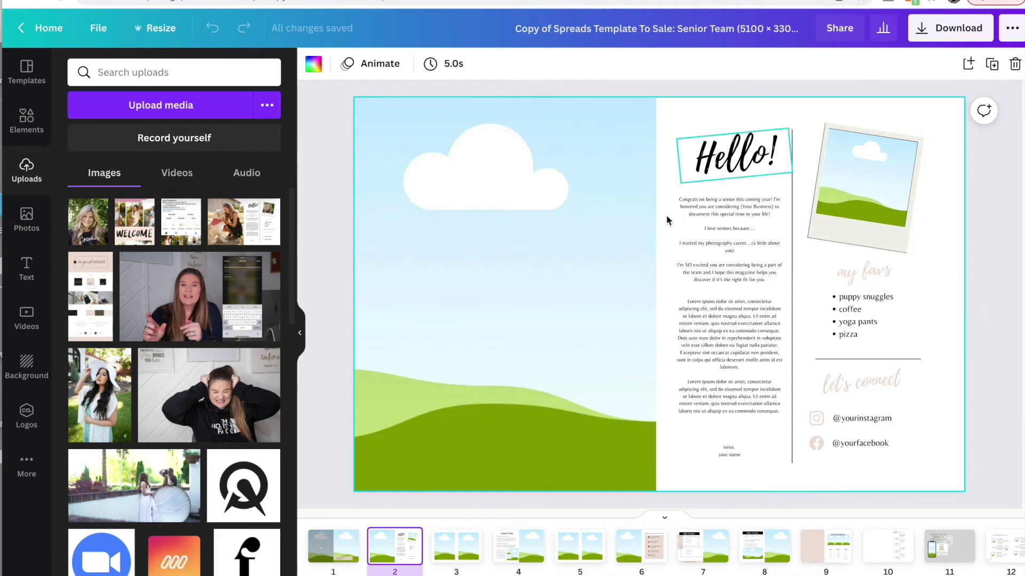
Step: Replace the left sky-and-hills image with the white-hat portrait, then open page 4
{"action": "left_click", "coordinate": [418, 343]}
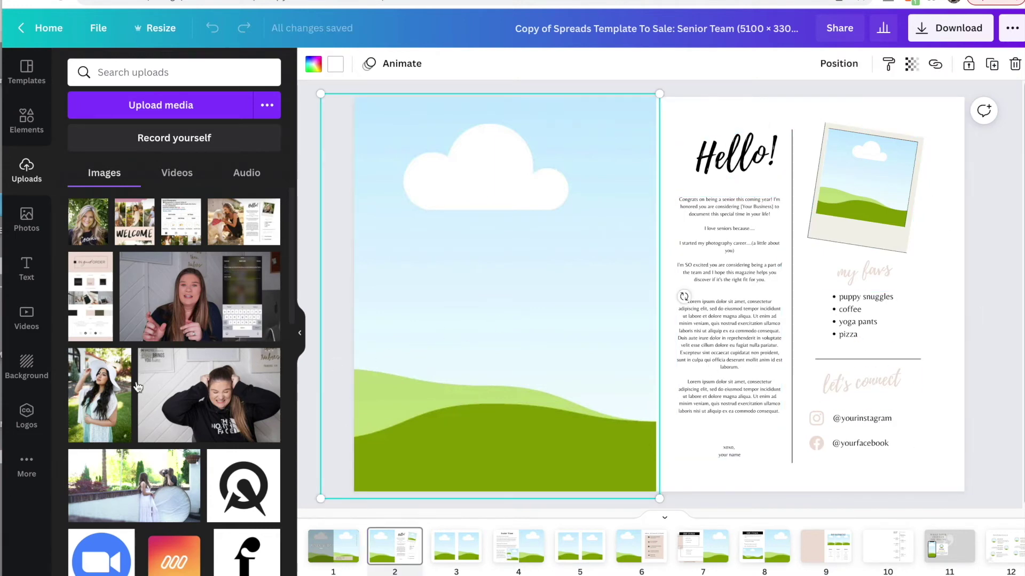
{"action": "left_click_drag", "start_coordinate": [126, 387], "coordinate": [482, 318]}
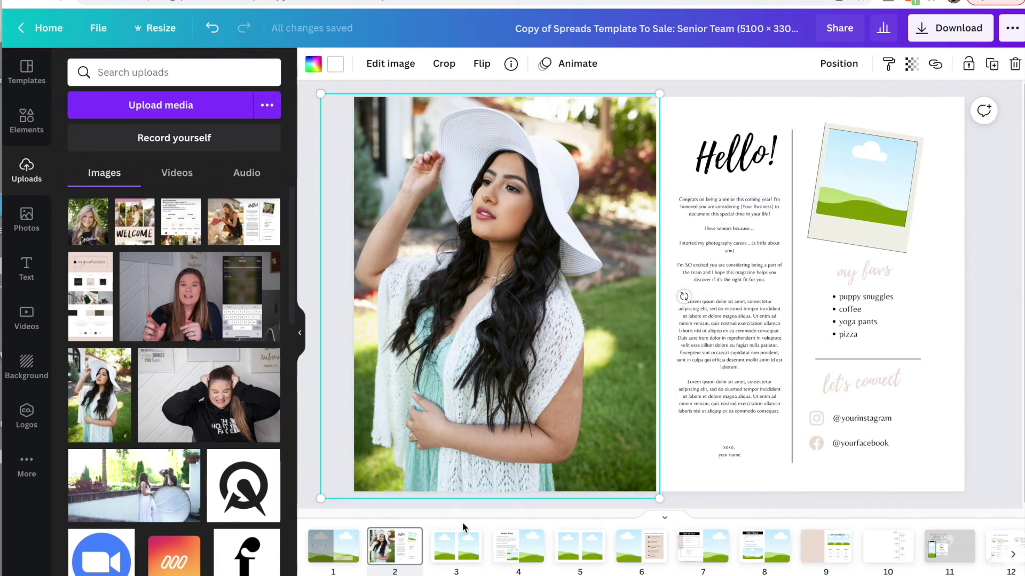
{"action": "left_click", "coordinate": [521, 545]}
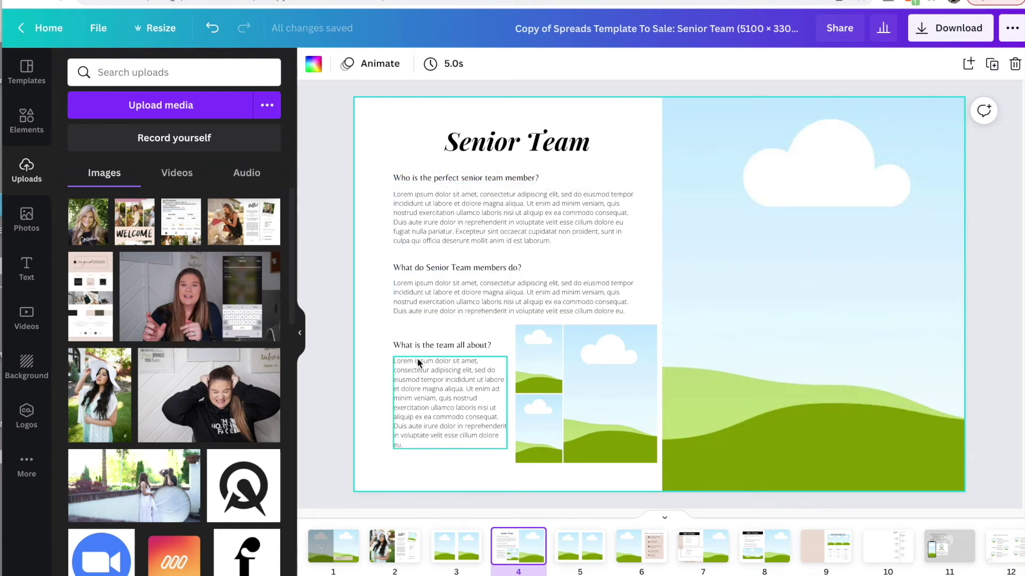
Step: Fill the photo grid with the jacket, green-dress and field photos
{"action": "scroll", "coordinate": [199, 341], "scroll_direction": "down", "scroll_amount": 5}
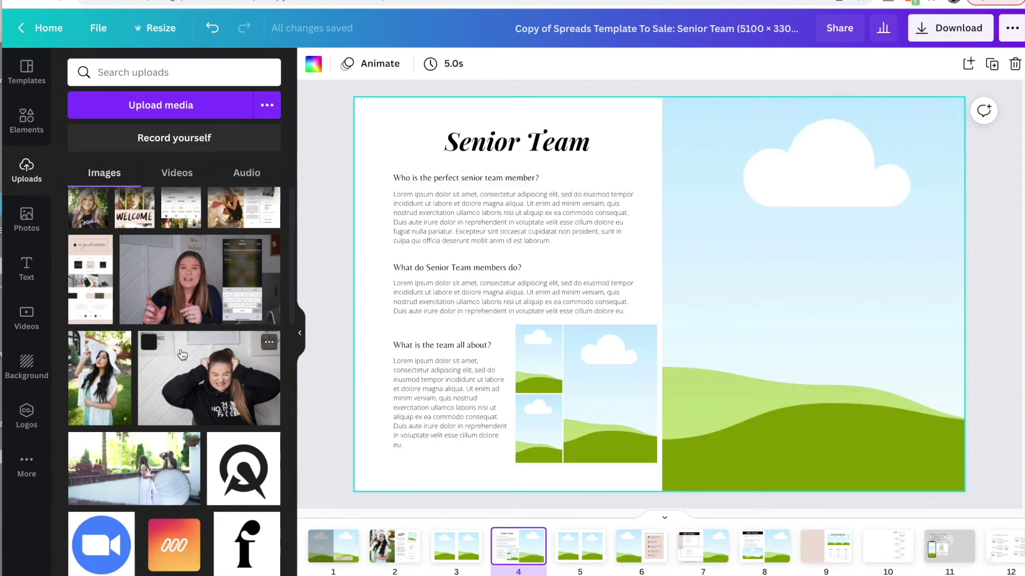
{"action": "scroll", "coordinate": [199, 342], "scroll_direction": "down", "scroll_amount": 10}
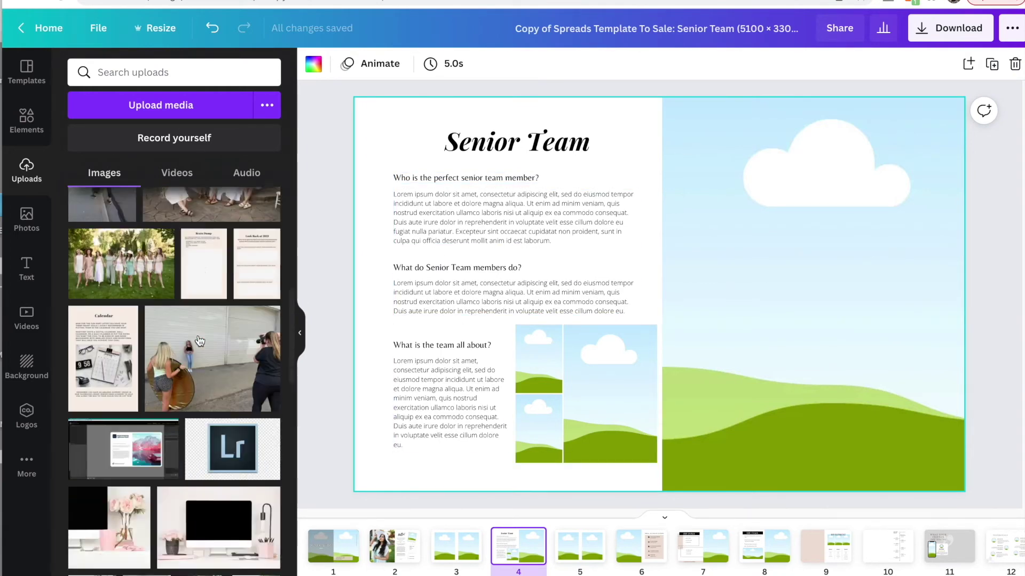
{"action": "left_click_drag", "start_coordinate": [200, 405], "coordinate": [549, 373]}
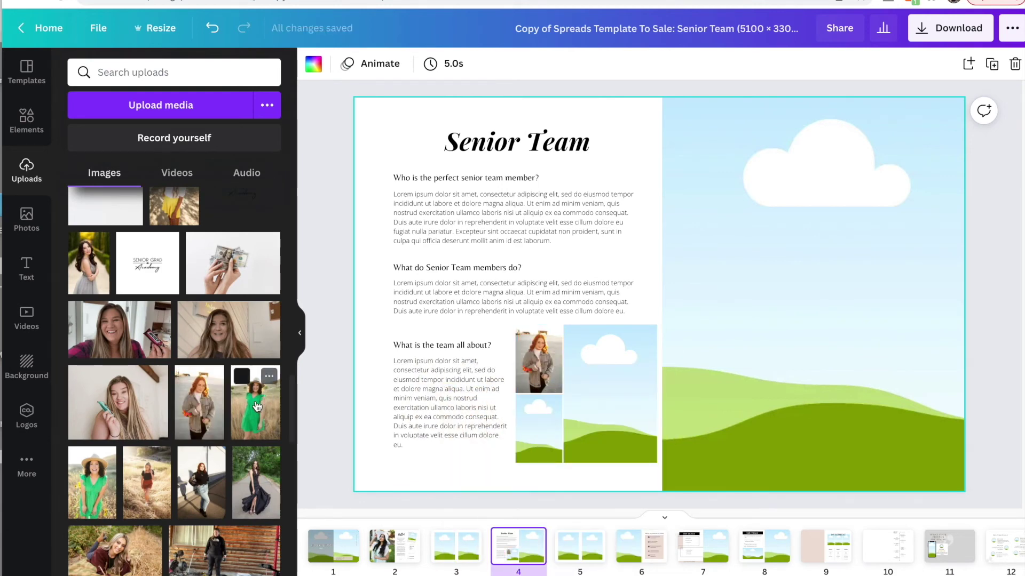
{"action": "left_click_drag", "start_coordinate": [92, 469], "coordinate": [575, 375]}
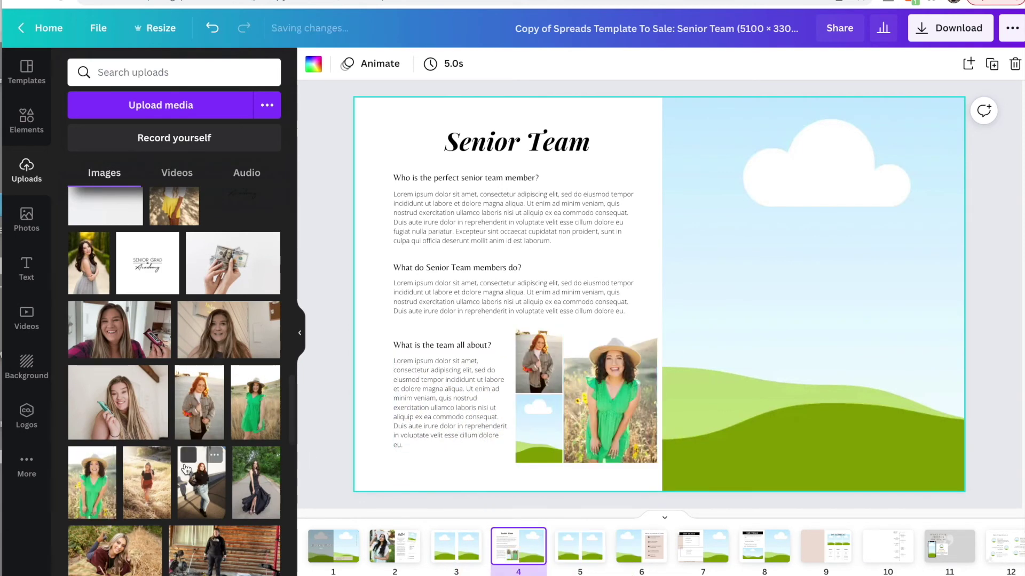
{"action": "left_click_drag", "start_coordinate": [155, 474], "coordinate": [531, 418]}
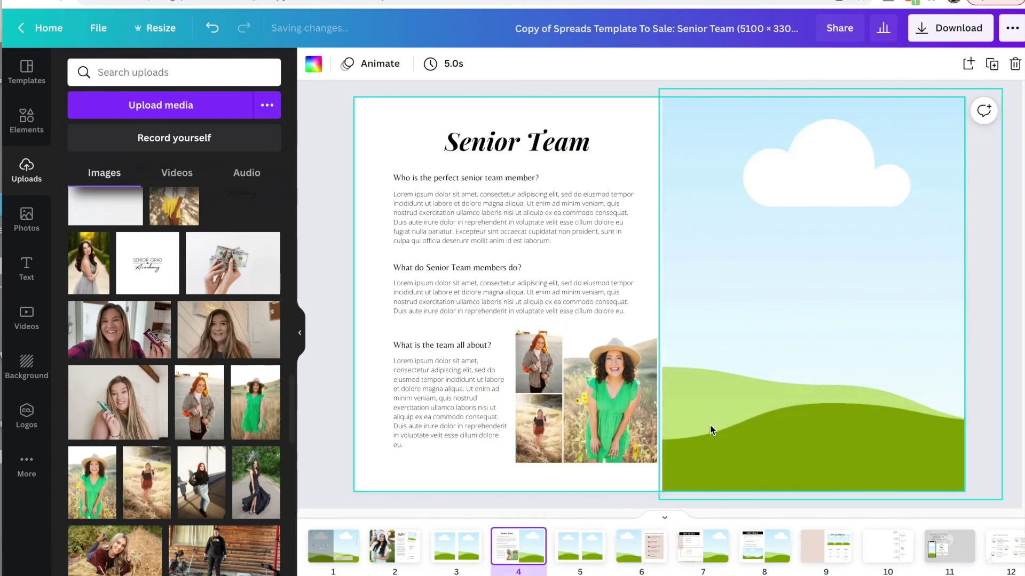
Step: Enlarge the photo grid and fill the right page with the red-haired senior's photo
{"action": "mouse_move", "coordinate": [512, 468]}
{"action": "left_mouse_down"}
{"action": "mouse_move", "coordinate": [446, 514]}
{"action": "mouse_move", "coordinate": [515, 459]}
{"action": "mouse_move", "coordinate": [508, 470]}
{"action": "left_mouse_up"}
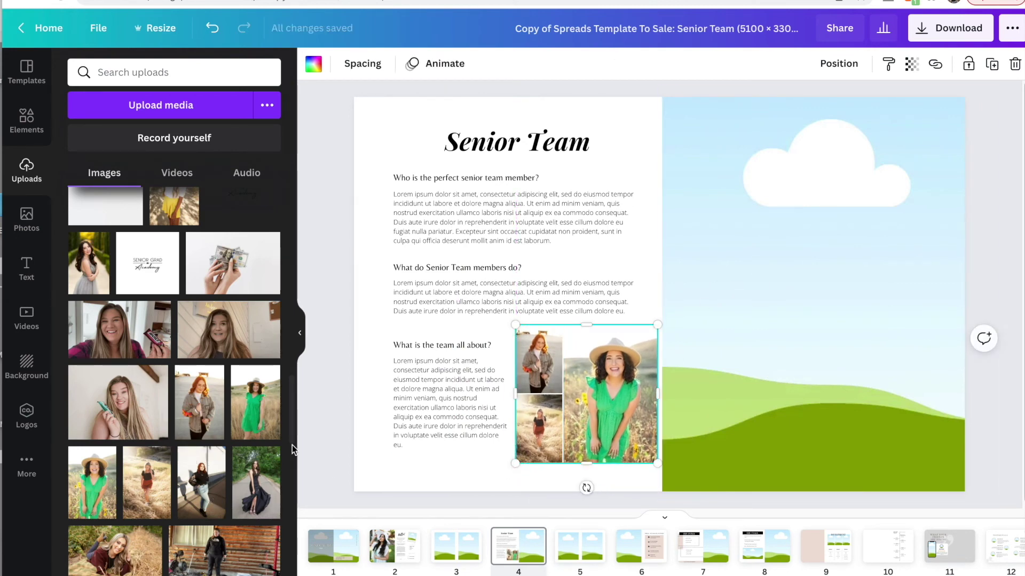
{"action": "left_click_drag", "start_coordinate": [202, 485], "coordinate": [725, 395]}
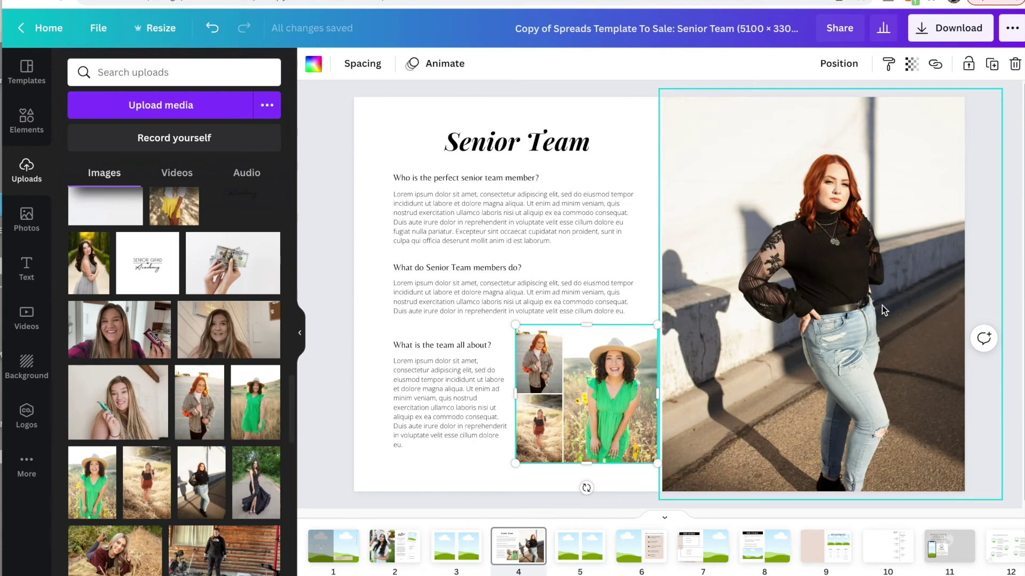
{"action": "left_click", "coordinate": [313, 405]}
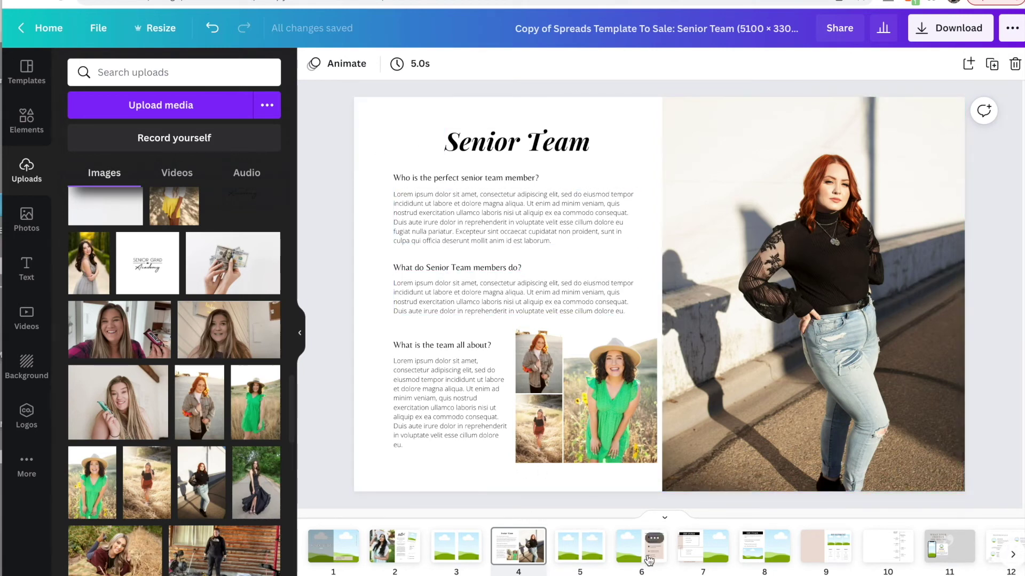
Step: On page 5, place the denim-jacket photo left and green-dress photo right, then go to page 7
{"action": "left_click", "coordinate": [568, 552]}
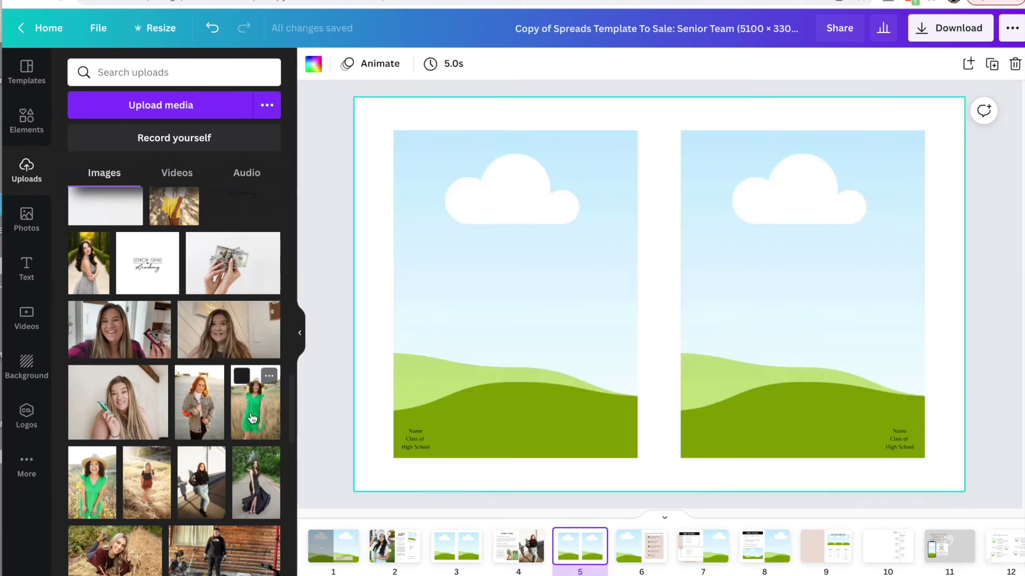
{"action": "left_click", "coordinate": [199, 402]}
{"action": "left_click_drag", "start_coordinate": [275, 410], "coordinate": [737, 333]}
{"action": "left_click", "coordinate": [408, 443]}
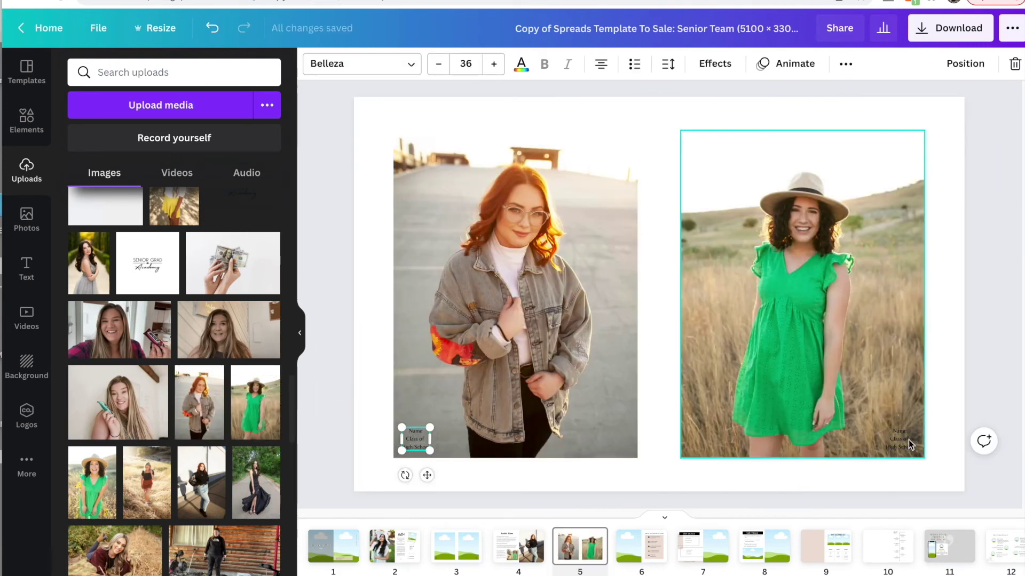
{"action": "left_click", "coordinate": [887, 442]}
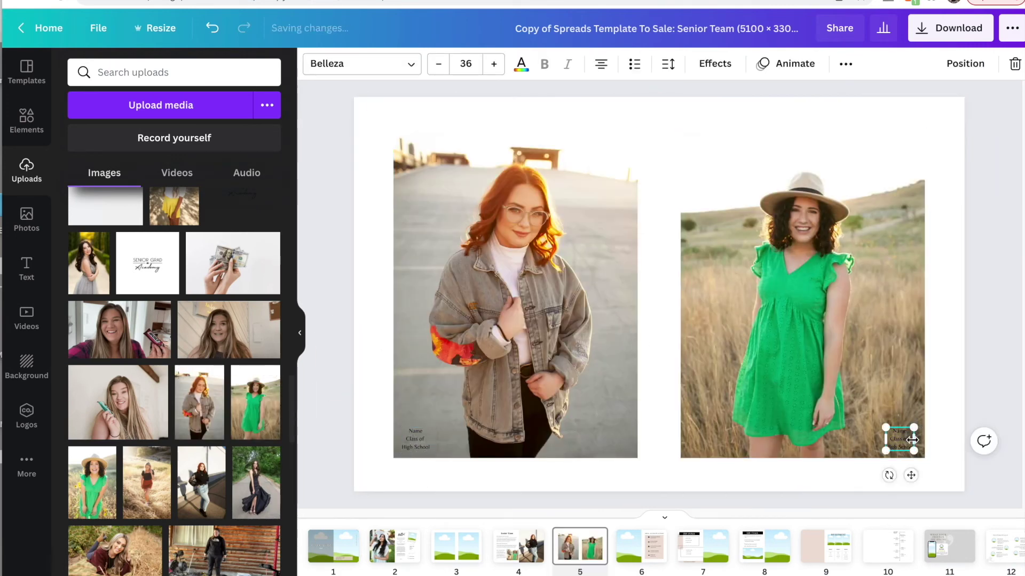
{"action": "left_click", "coordinate": [690, 556]}
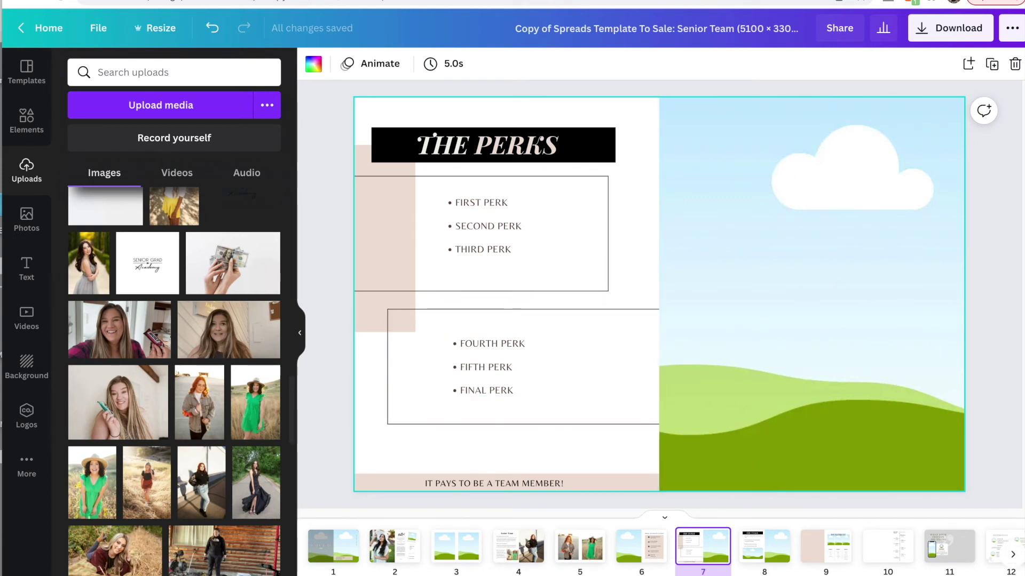
Step: On the Investment page, enlarge the black-dress photo to cover the left half, then open page 10
{"action": "left_click", "coordinate": [825, 557]}
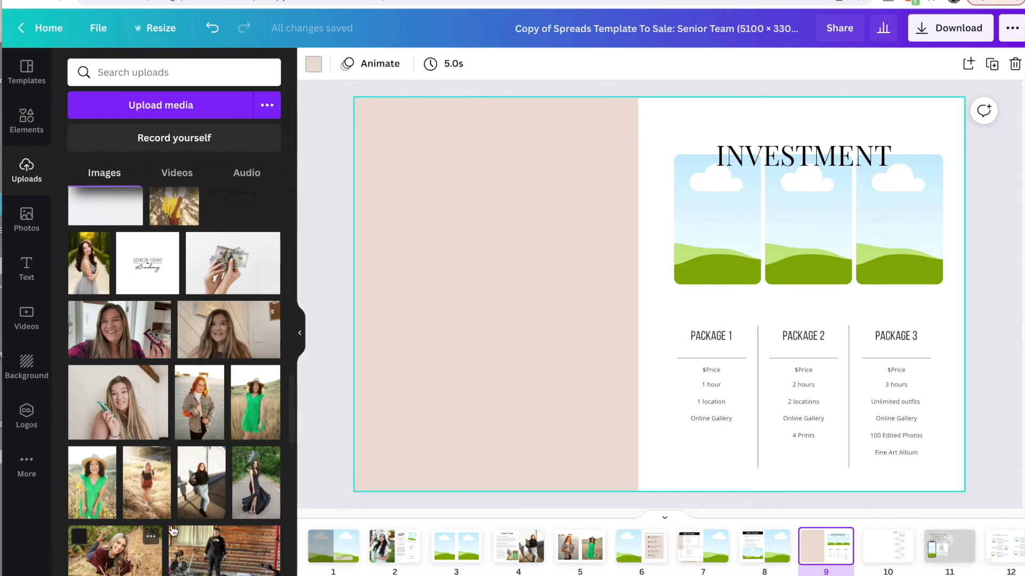
{"action": "left_click_drag", "start_coordinate": [250, 489], "coordinate": [439, 214]}
{"action": "left_click_drag", "start_coordinate": [551, 392], "coordinate": [641, 545]}
{"action": "left_click_drag", "start_coordinate": [529, 353], "coordinate": [528, 340]}
{"action": "left_click", "coordinate": [336, 445]}
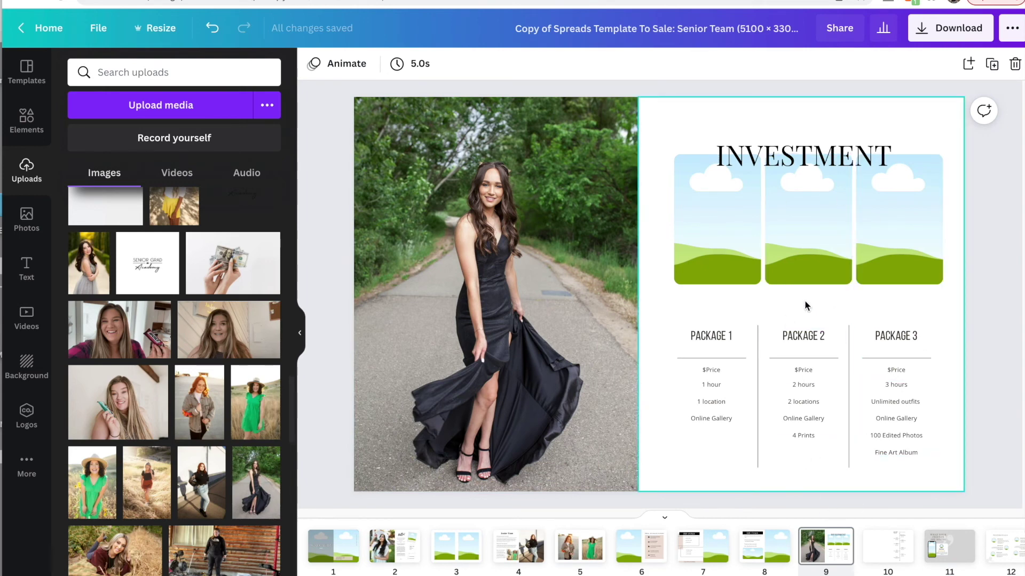
{"action": "scroll", "coordinate": [809, 555], "scroll_direction": "right", "scroll_amount": 2}
{"action": "left_click", "coordinate": [808, 557]}
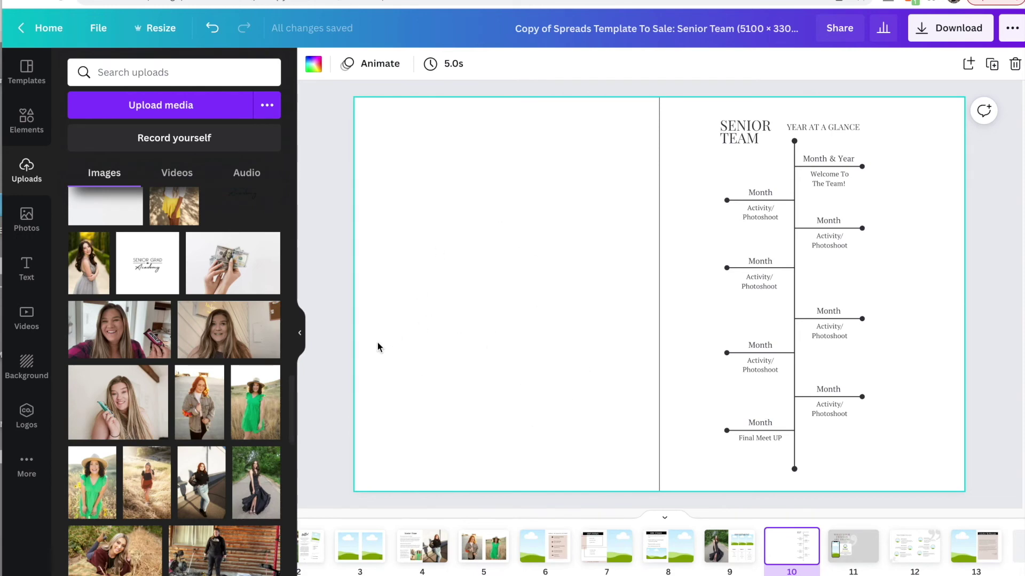
Step: Add a white-dress garden photo stretched across the left half, then open page 11
{"action": "scroll", "coordinate": [187, 377], "scroll_direction": "down", "scroll_amount": 6}
{"action": "left_click", "coordinate": [102, 318]}
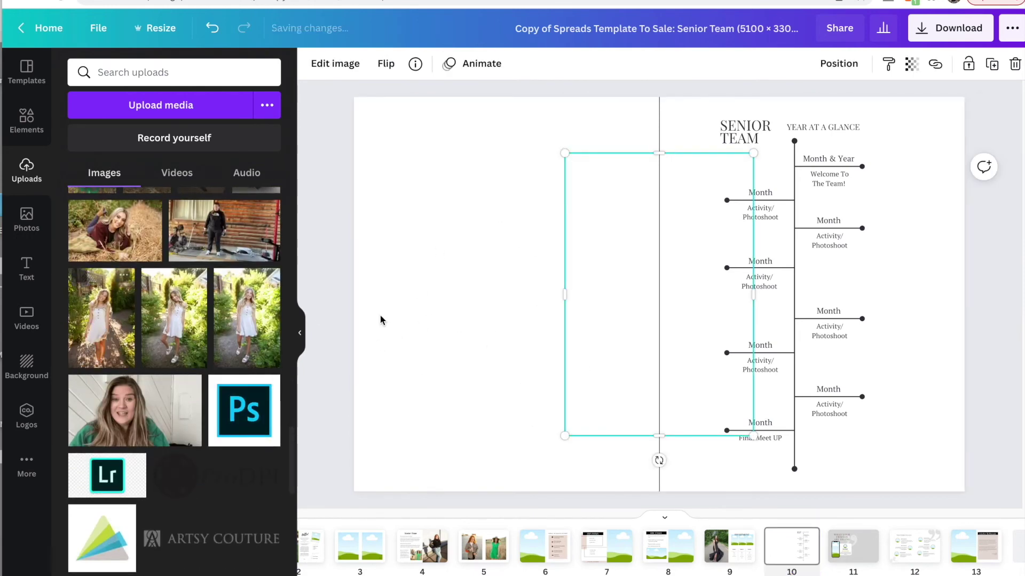
{"action": "left_click_drag", "start_coordinate": [626, 324], "coordinate": [414, 266]}
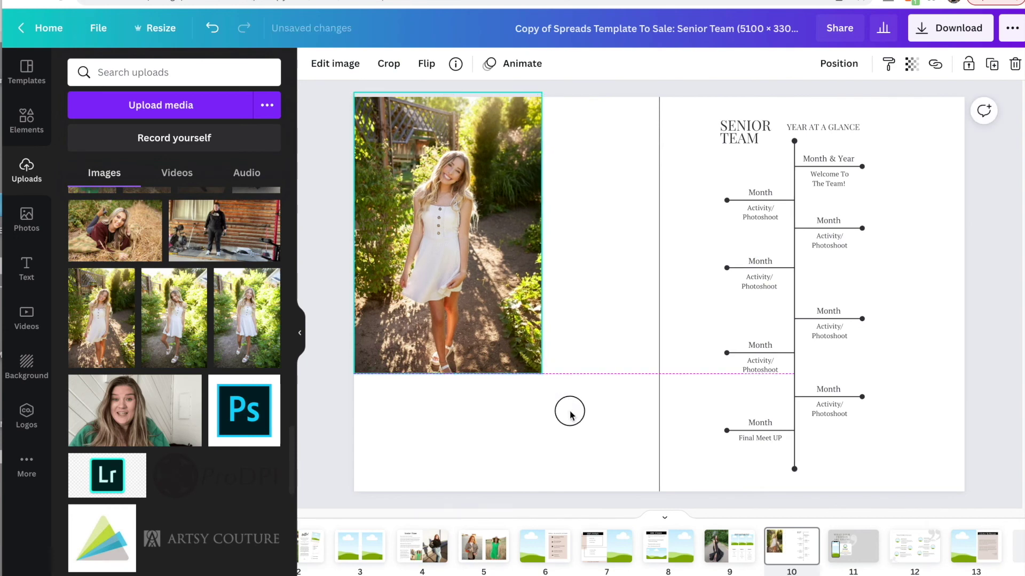
{"action": "left_click_drag", "start_coordinate": [569, 415], "coordinate": [658, 507]}
{"action": "left_click_drag", "start_coordinate": [569, 398], "coordinate": [568, 395]}
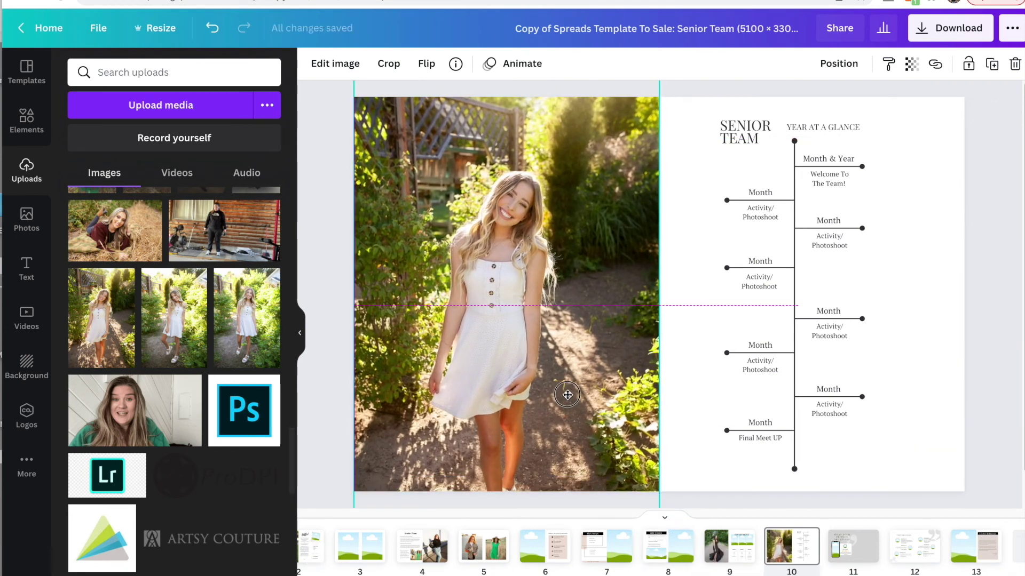
{"action": "left_click", "coordinate": [920, 359]}
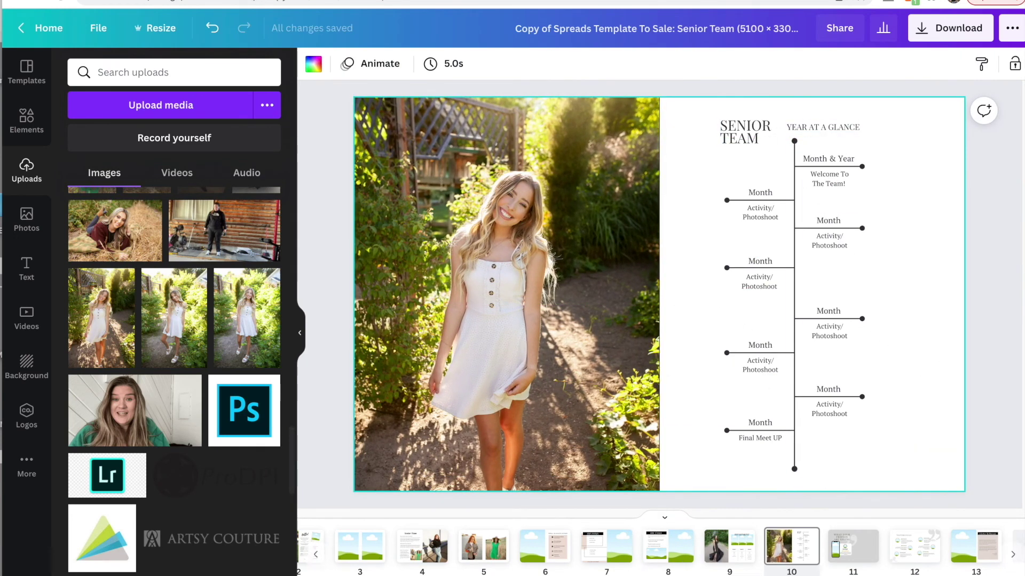
{"action": "scroll", "coordinate": [806, 547], "scroll_direction": "right", "scroll_amount": 2}
{"action": "left_click", "coordinate": [807, 547]}
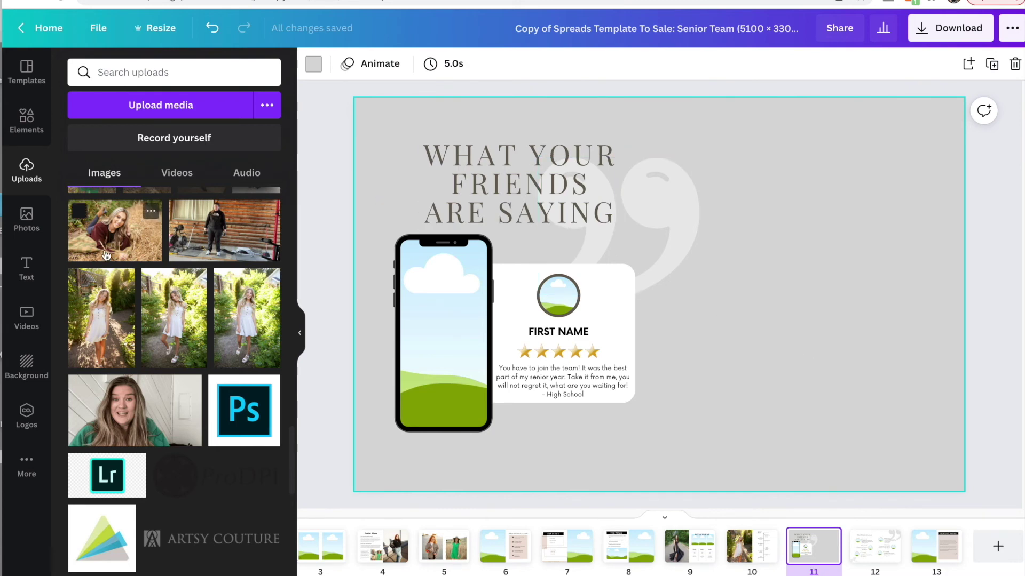
Step: Add a tall-left, two-stacked-right photo grid from the Elements grid layouts
{"action": "left_click", "coordinate": [23, 121]}
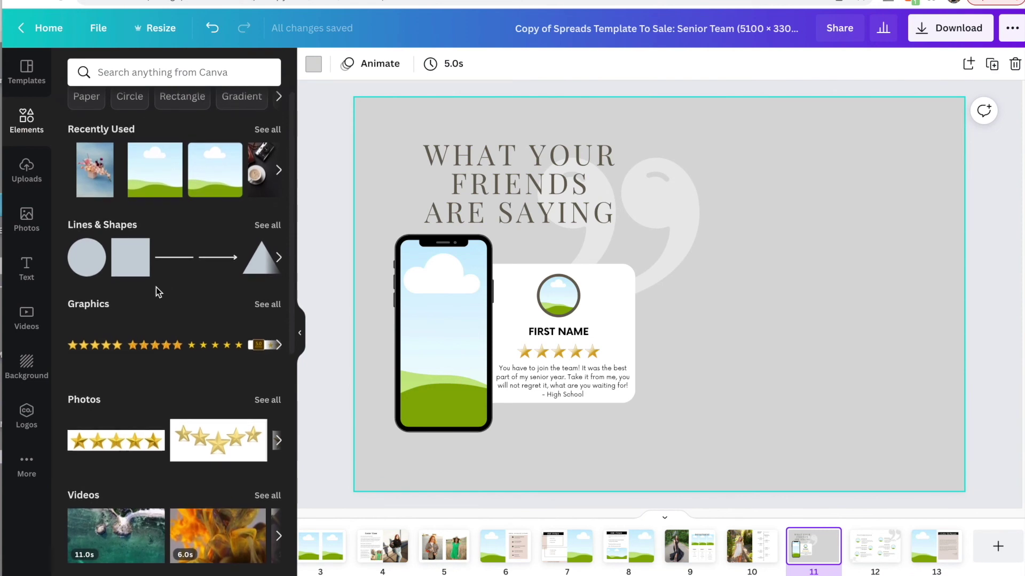
{"action": "scroll", "coordinate": [156, 291], "scroll_direction": "down", "scroll_amount": 8}
{"action": "scroll", "coordinate": [155, 288], "scroll_direction": "down", "scroll_amount": 3}
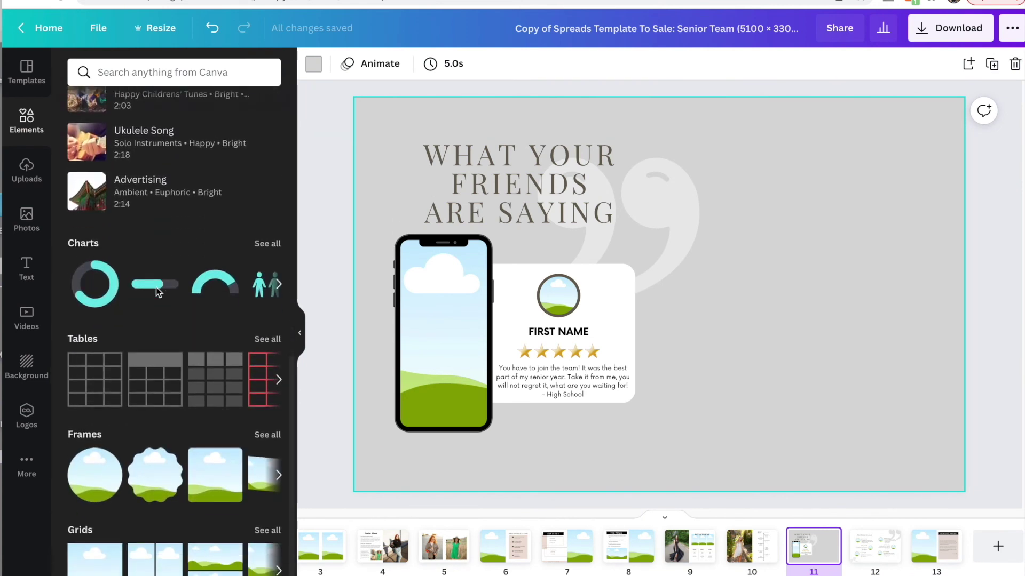
{"action": "left_click", "coordinate": [264, 530]}
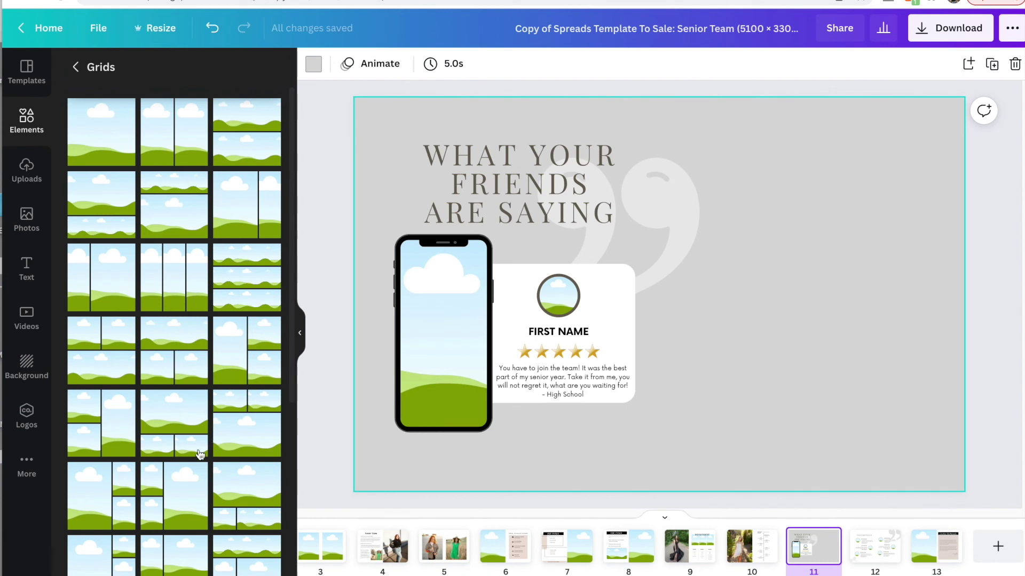
{"action": "left_click", "coordinate": [248, 365]}
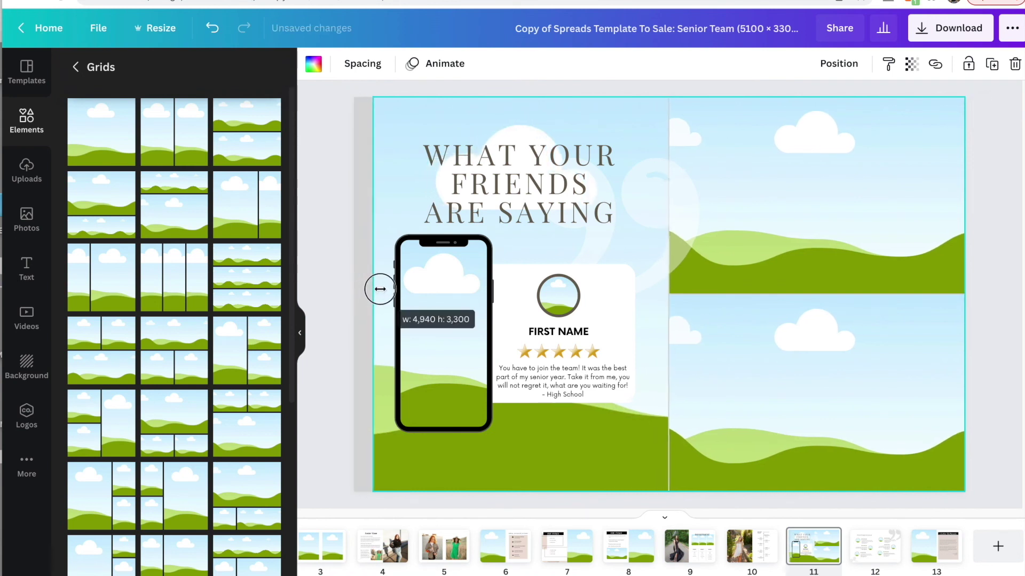
Step: Narrow and shorten the grid and position it to the right of the testimonial card
{"action": "left_click_drag", "start_coordinate": [380, 289], "coordinate": [671, 269]}
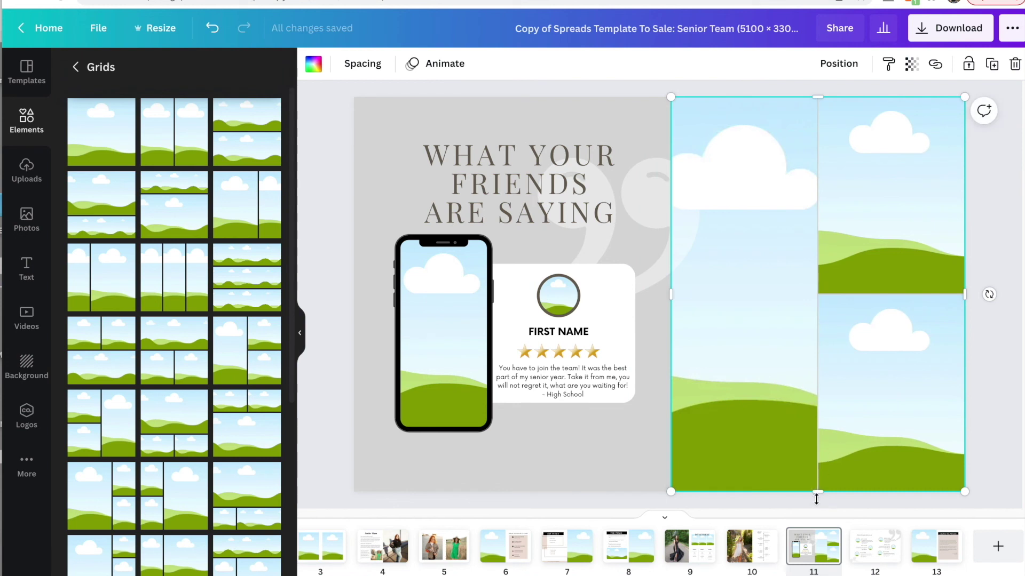
{"action": "left_click_drag", "start_coordinate": [816, 499], "coordinate": [817, 382]}
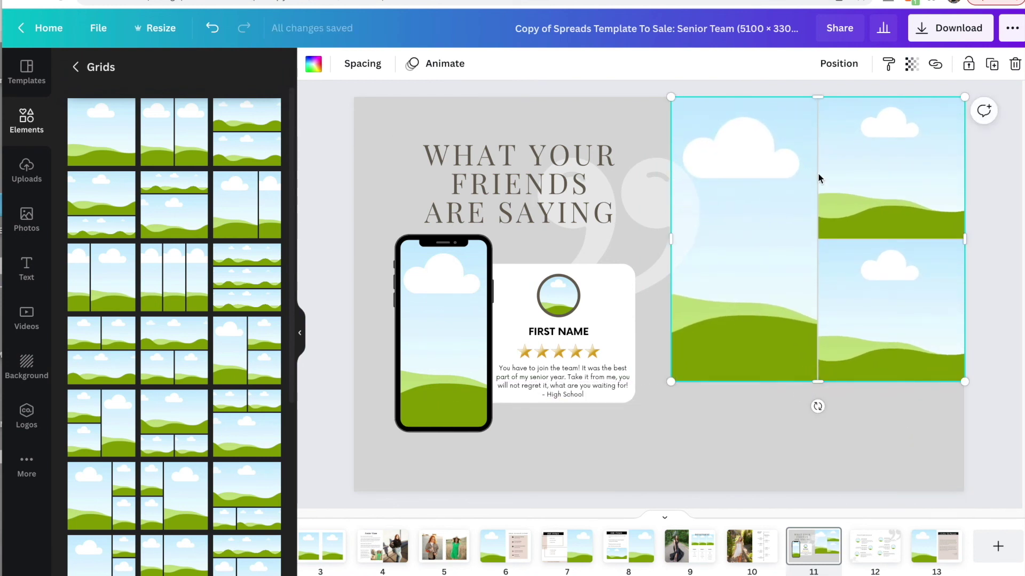
{"action": "left_click_drag", "start_coordinate": [819, 177], "coordinate": [817, 260]}
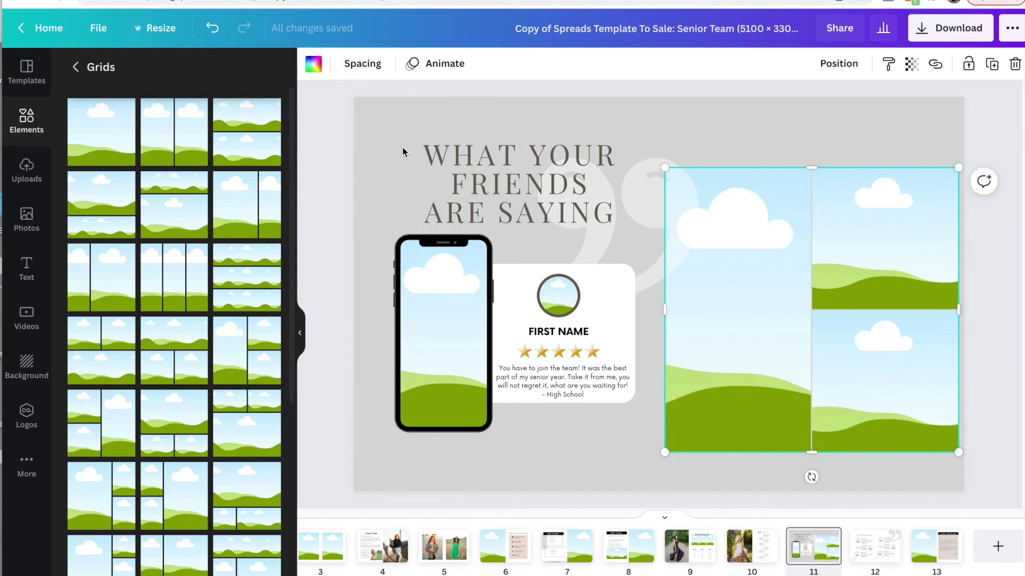
{"action": "mouse_move", "coordinate": [829, 206]}
{"action": "left_mouse_down"}
{"action": "mouse_move", "coordinate": [791, 213]}
{"action": "mouse_move", "coordinate": [839, 206]}
{"action": "mouse_move", "coordinate": [834, 218]}
{"action": "left_mouse_up"}
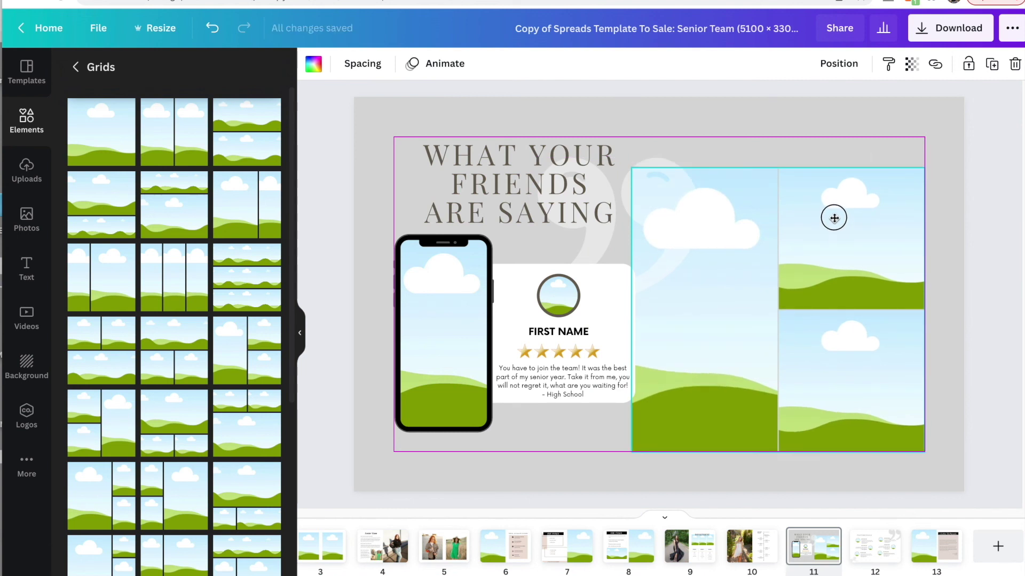
{"action": "left_click_drag", "start_coordinate": [834, 218], "coordinate": [857, 209]}
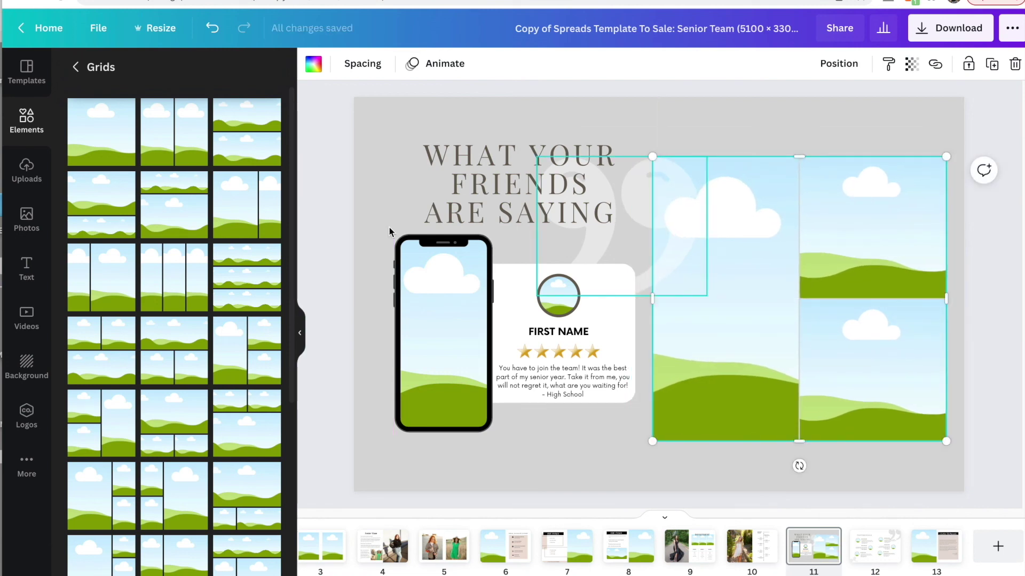
Step: Place white-dress garden photos into the grid's tall cell, top-right cell and bottom-right cell
{"action": "left_click", "coordinate": [25, 170]}
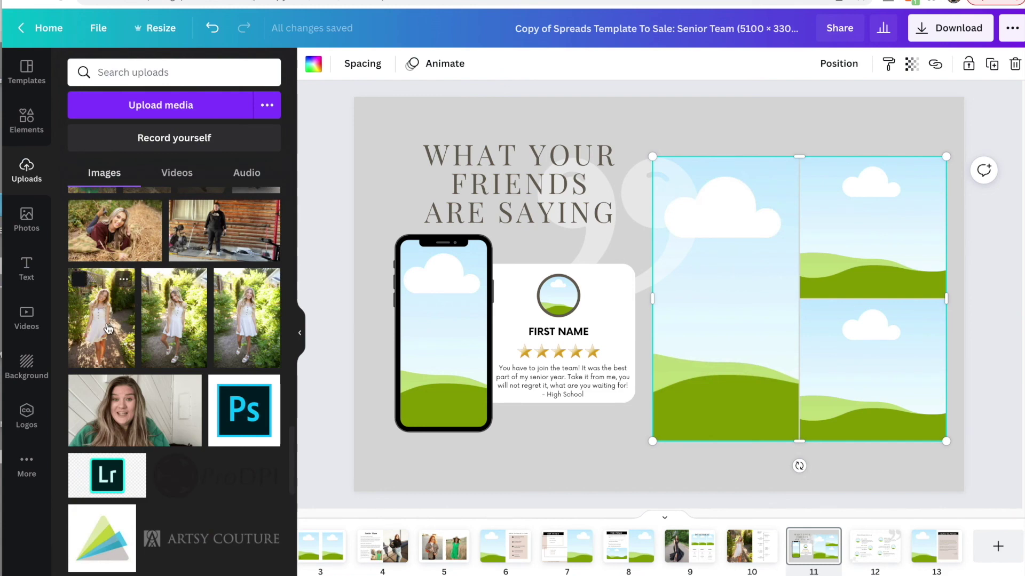
{"action": "left_click_drag", "start_coordinate": [209, 322], "coordinate": [747, 258]}
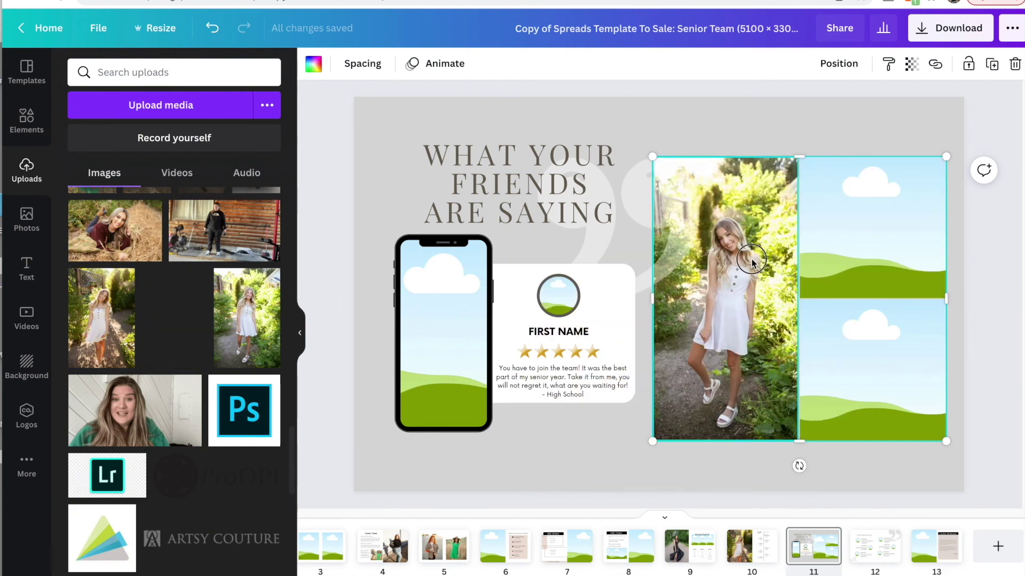
{"action": "left_click_drag", "start_coordinate": [261, 319], "coordinate": [871, 230]}
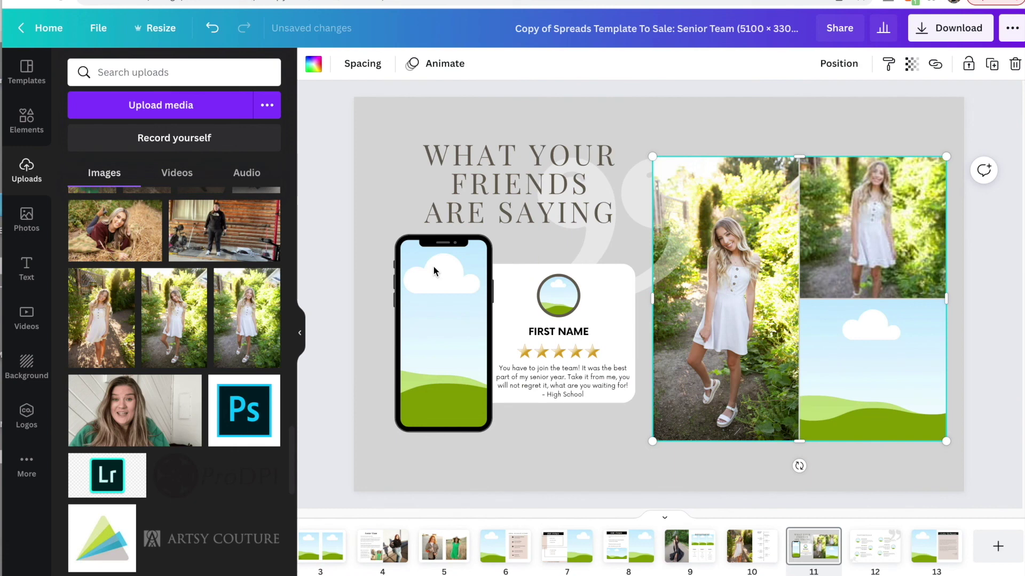
{"action": "left_click_drag", "start_coordinate": [98, 320], "coordinate": [872, 369]}
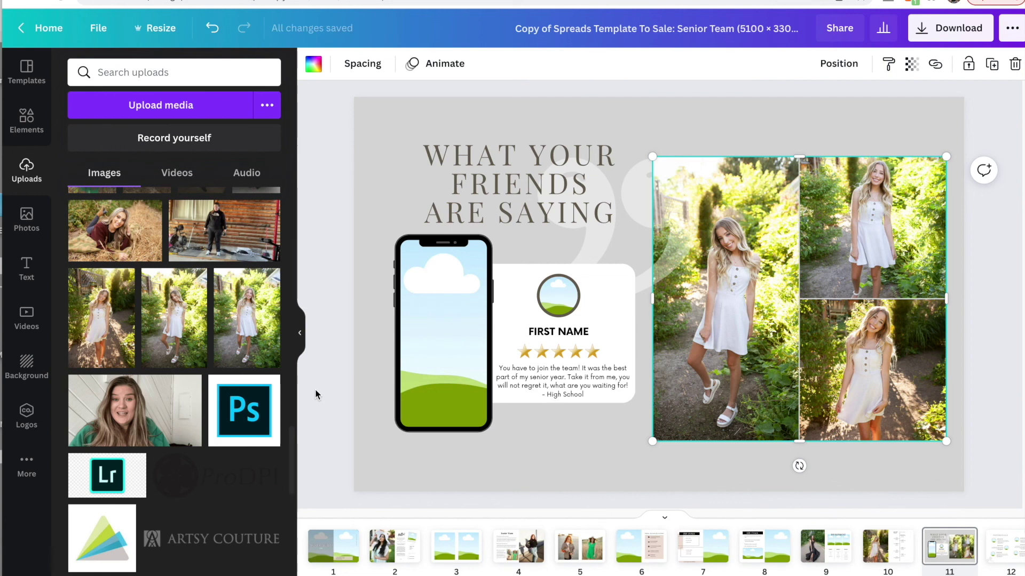
{"action": "left_click", "coordinate": [337, 444]}
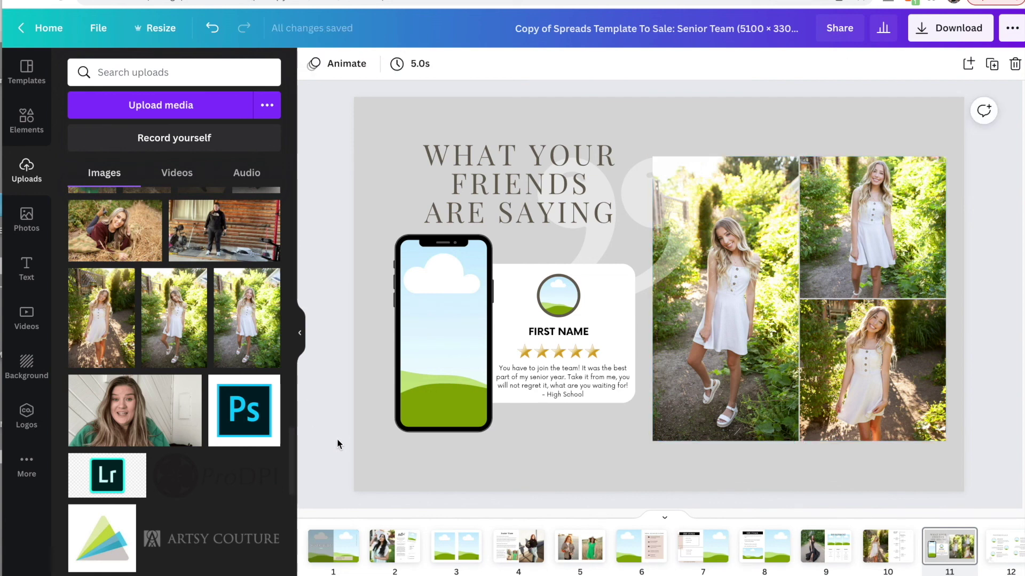